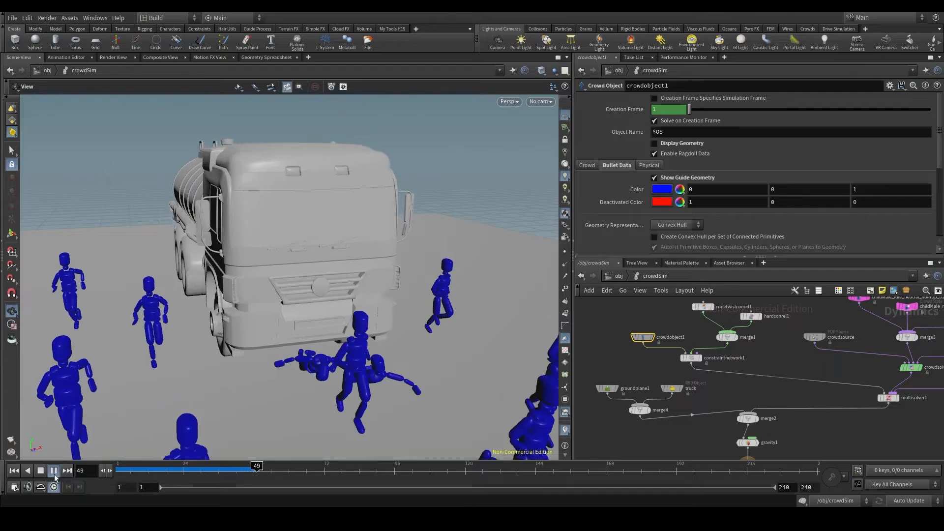
# Step: Play the crowd simulation up to frame 76 and examine the ragdolls falling in front of the truck
pyautogui.moveTo(376, 364); pyautogui.dragTo(221, 264)
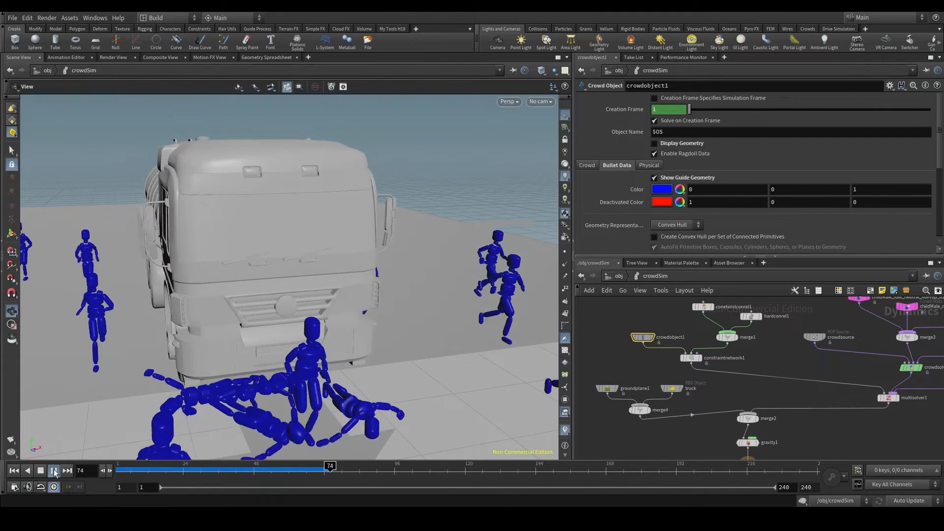
pyautogui.click(54, 473)
pyautogui.scroll(2, 374, 424)
pyautogui.scroll(-4, 376, 440)
pyautogui.moveTo(377, 439); pyautogui.dragTo(351, 326, button='middle')
pyautogui.scroll(3, 350, 325)
pyautogui.scroll(2, 351, 324)
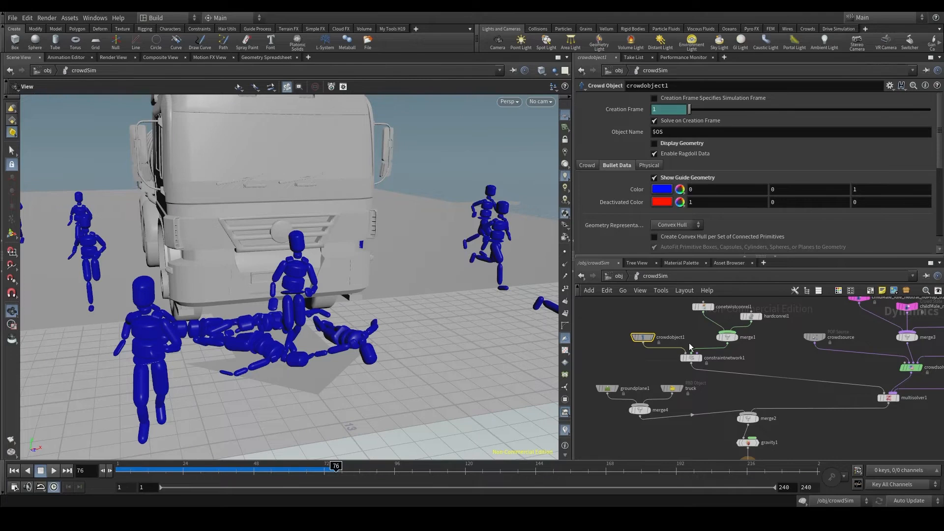
# Step: Compare the crowd agents' display geometry with their Bullet guide geometry by toggling both displays on crowdobject1
pyautogui.scroll(3, 645, 334)
pyautogui.moveTo(629, 340)
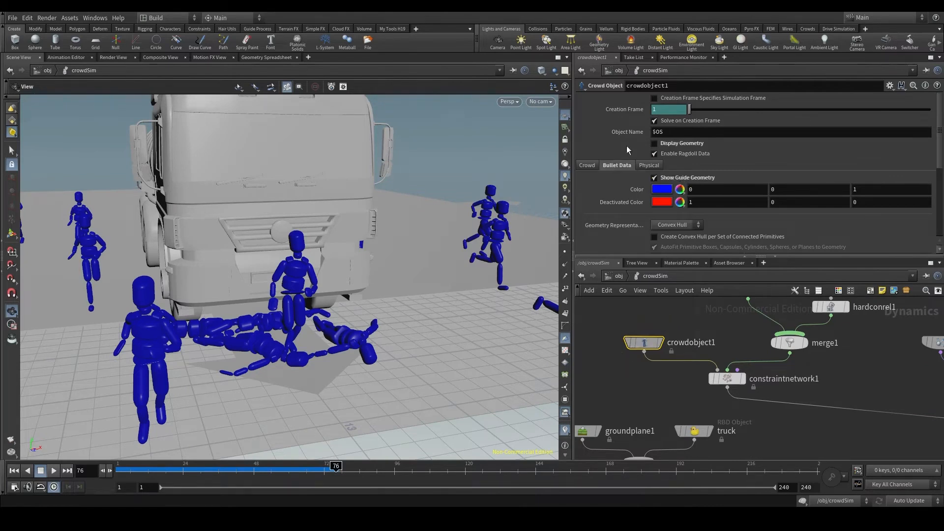
pyautogui.moveTo(672, 181)
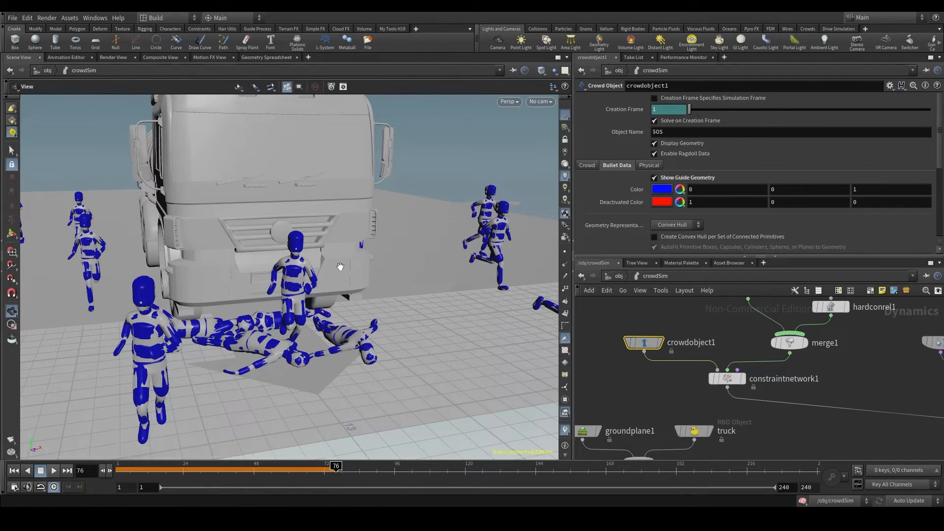
pyautogui.click(675, 143)
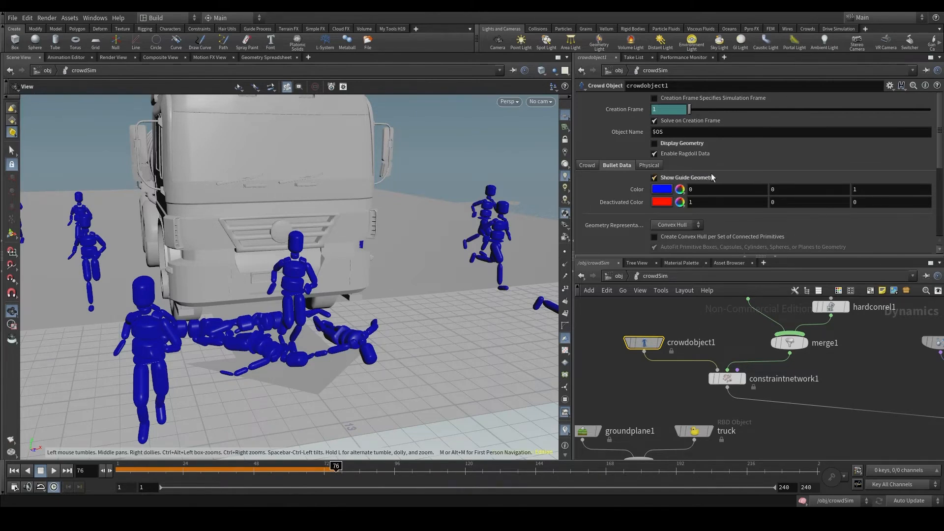
pyautogui.click(676, 143)
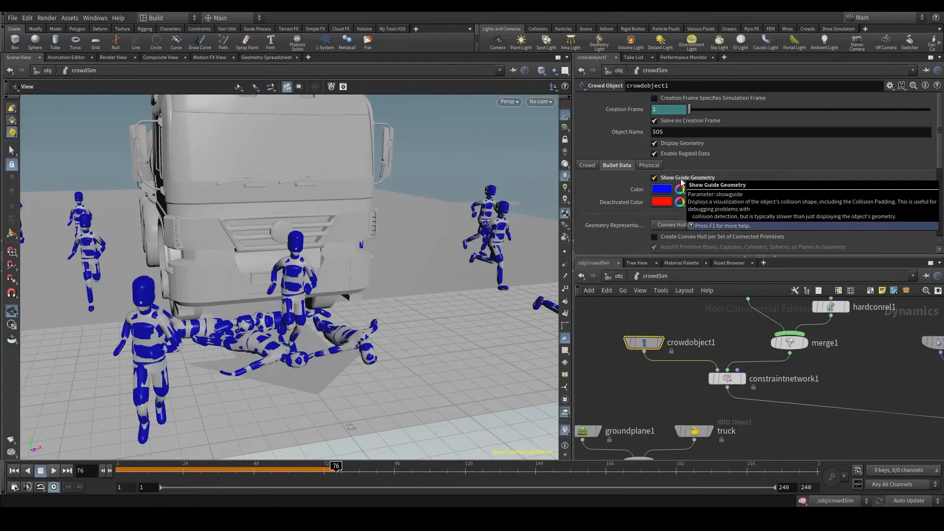
pyautogui.click(683, 178)
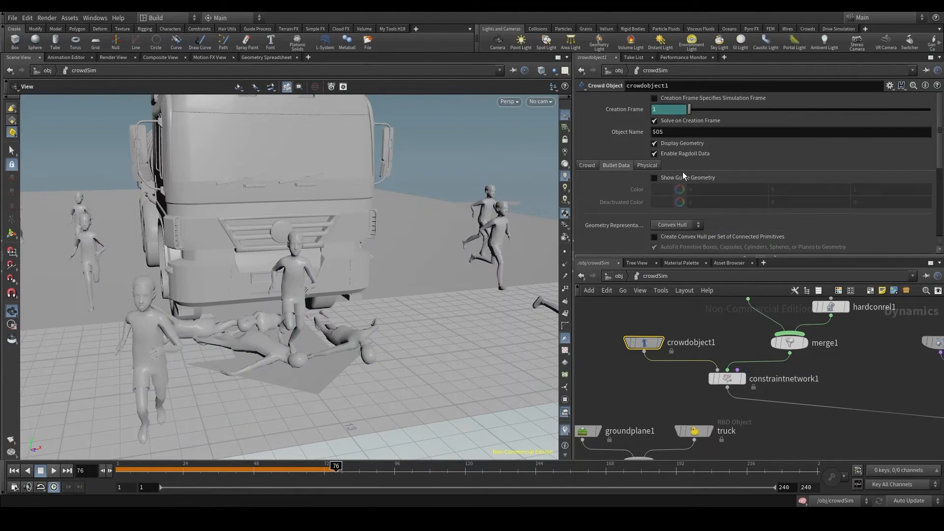
pyautogui.click(684, 143)
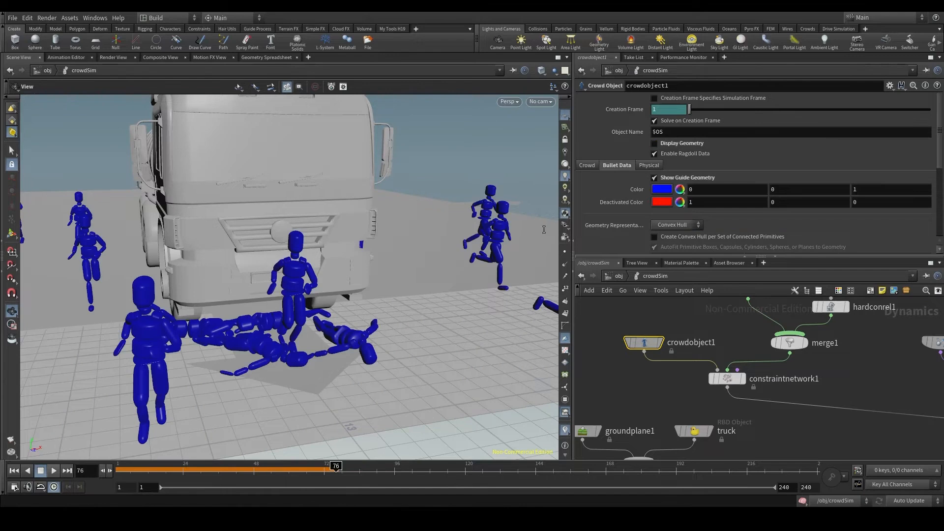
# Step: Scrub and replay the cached simulation, examining the motion of the fallen ragdolls up close around frame 135
pyautogui.click(166, 467)
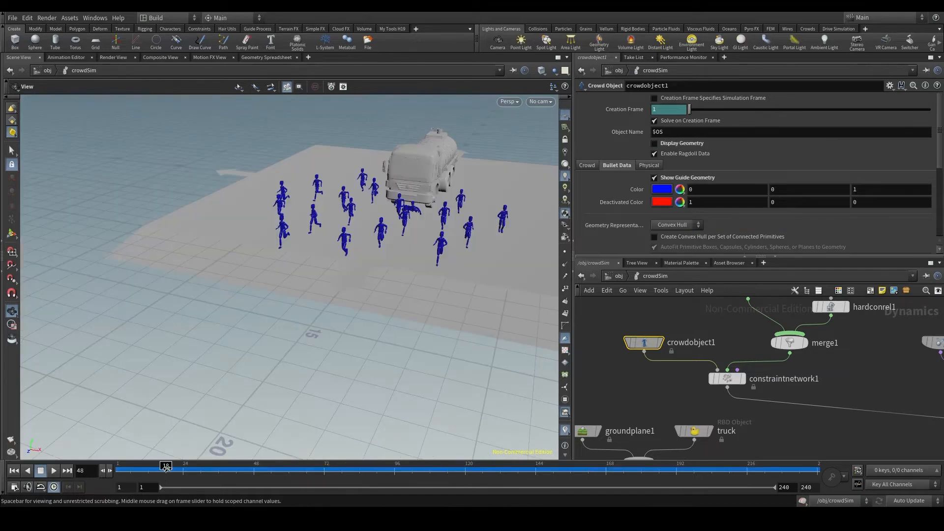
pyautogui.moveTo(166, 467); pyautogui.dragTo(700, 467)
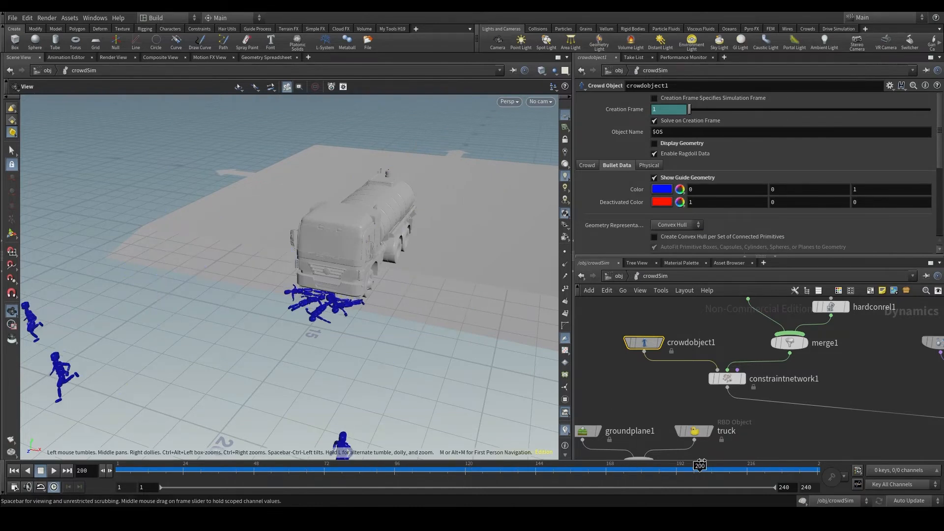
pyautogui.moveTo(776, 463); pyautogui.dragTo(808, 464)
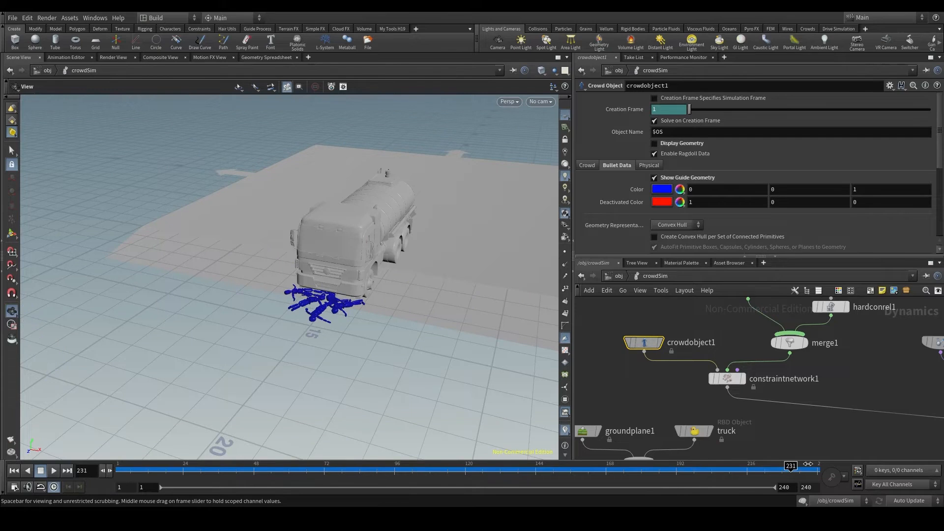
pyautogui.click(728, 465)
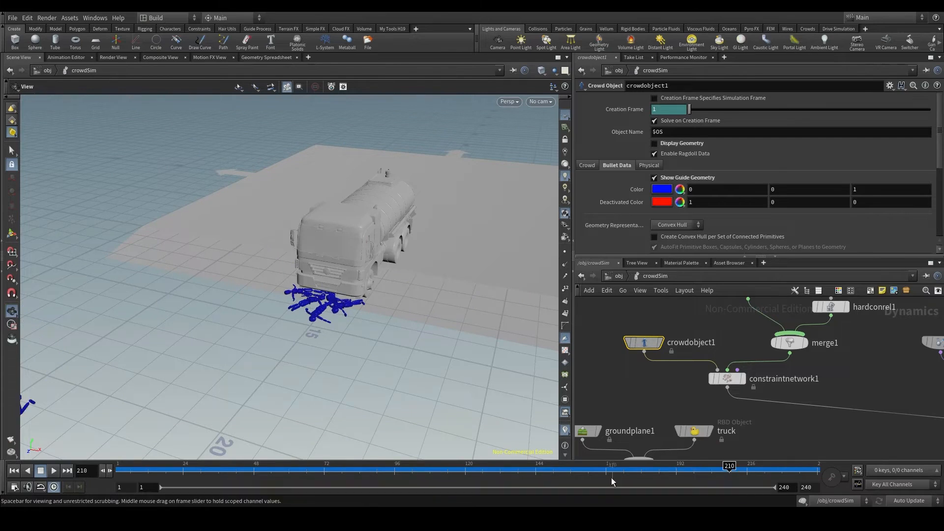
pyautogui.click(508, 465)
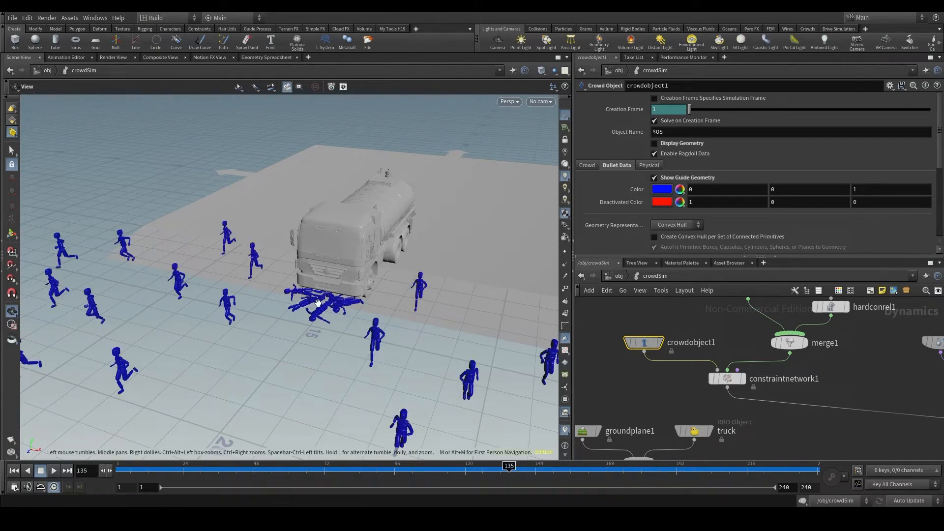
pyautogui.scroll(5, 320, 298)
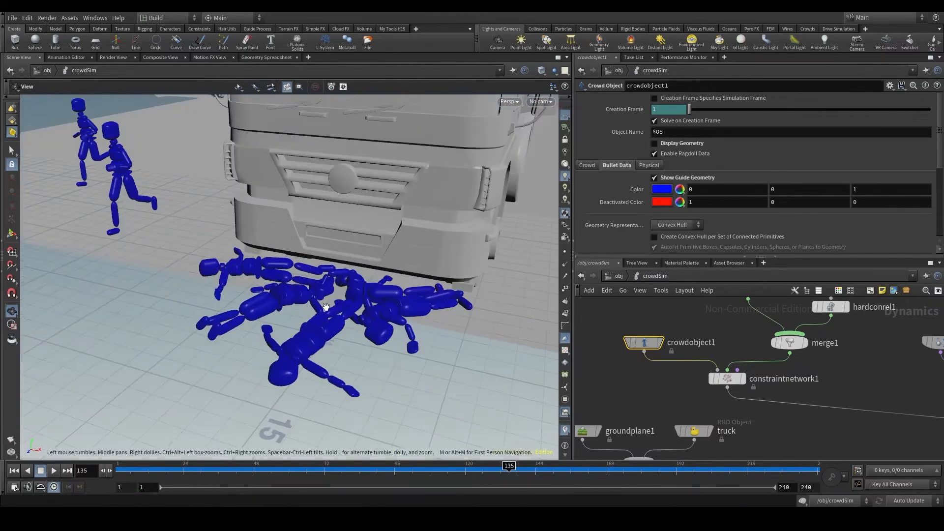
pyautogui.click(54, 471)
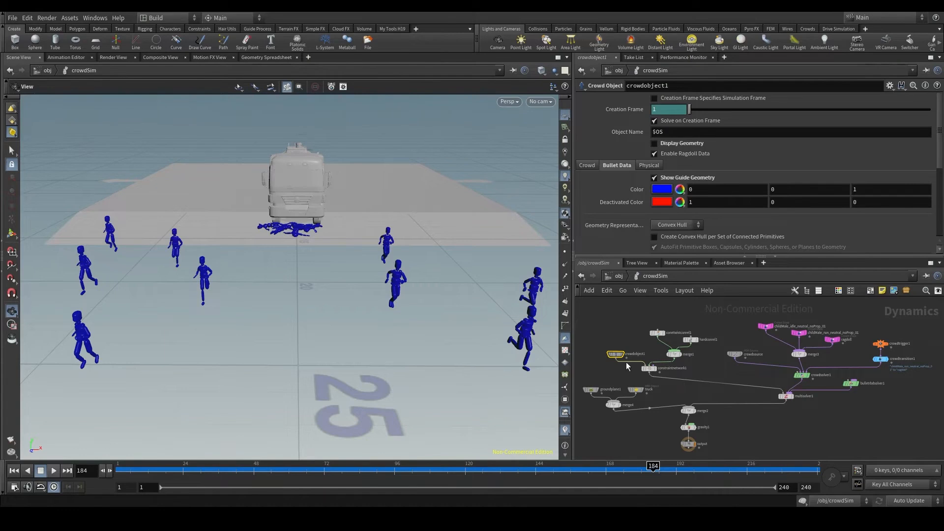
# Step: Set the Bounce of crowdobject1 to 0 in its physical properties
pyautogui.scroll(3, 625, 362)
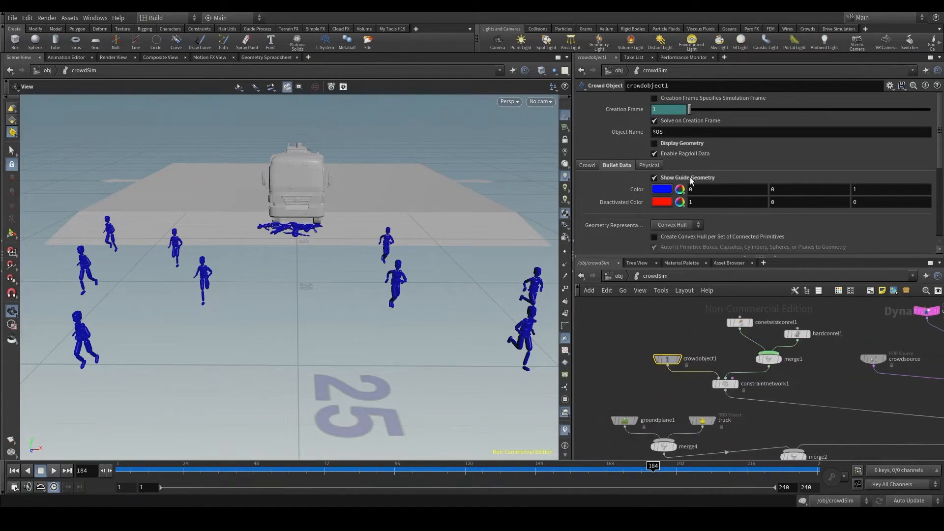
pyautogui.click(652, 166)
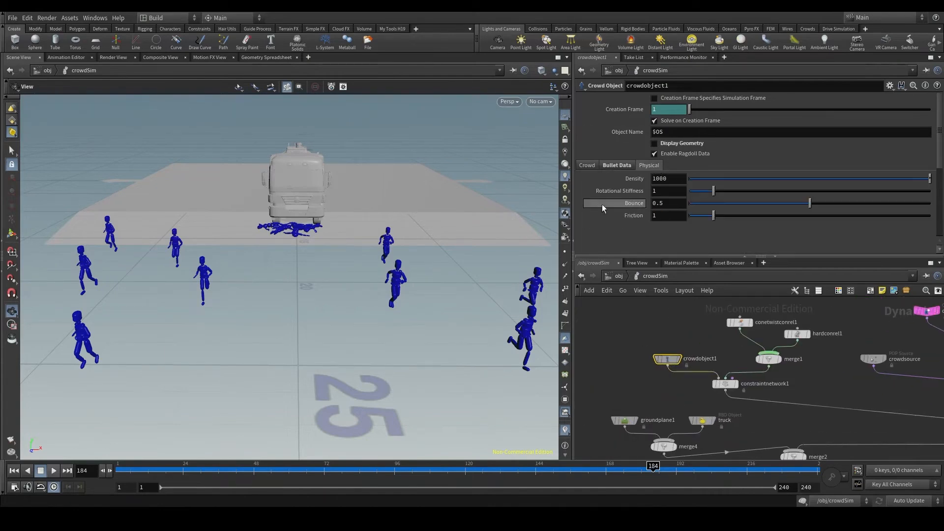
pyautogui.moveTo(675, 204); pyautogui.dragTo(630, 205)
pyautogui.write('0')
pyautogui.press('Return')
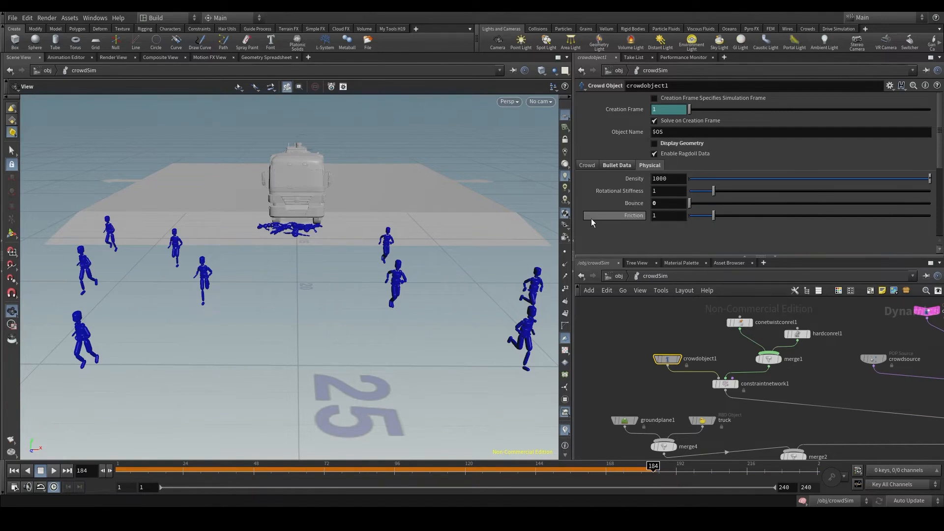
pyautogui.moveTo(591, 218)
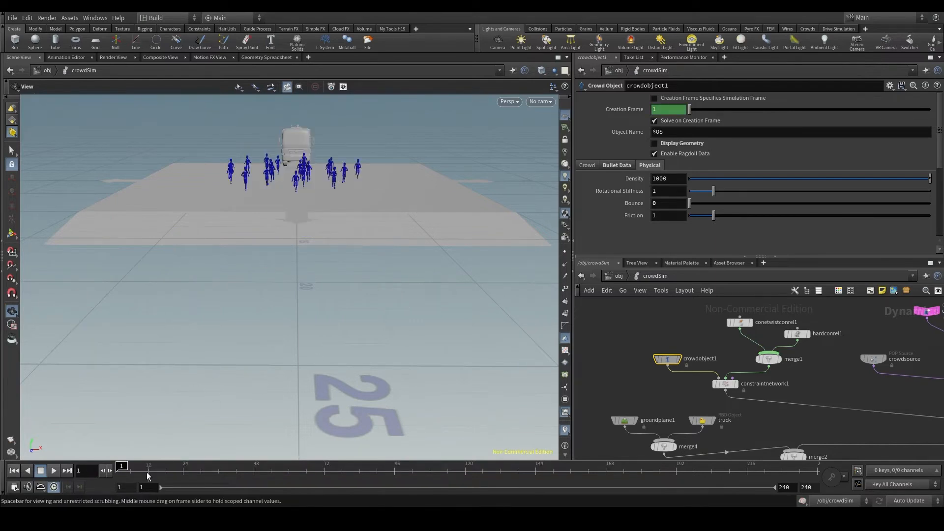
# Step: Rerun the simulation from frame 1 and examine the ragdolls in front of the truck at frames 92 and 140
pyautogui.click(53, 471)
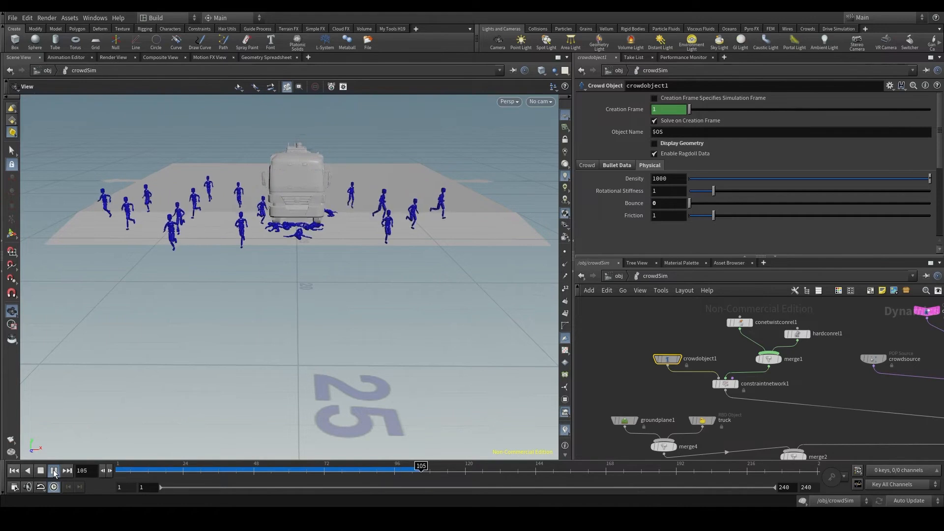
pyautogui.moveTo(470, 472); pyautogui.dragTo(382, 472)
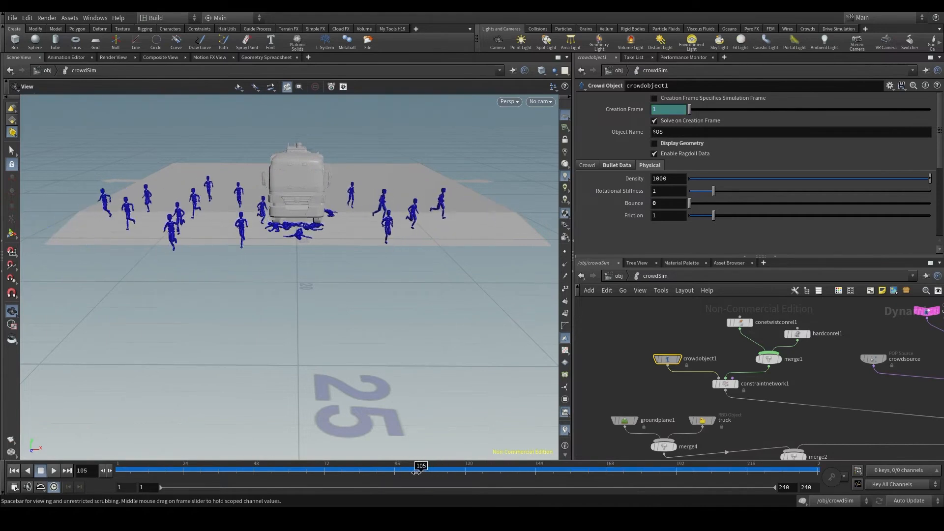
pyautogui.moveTo(242, 211); pyautogui.dragTo(344, 219, button='right')
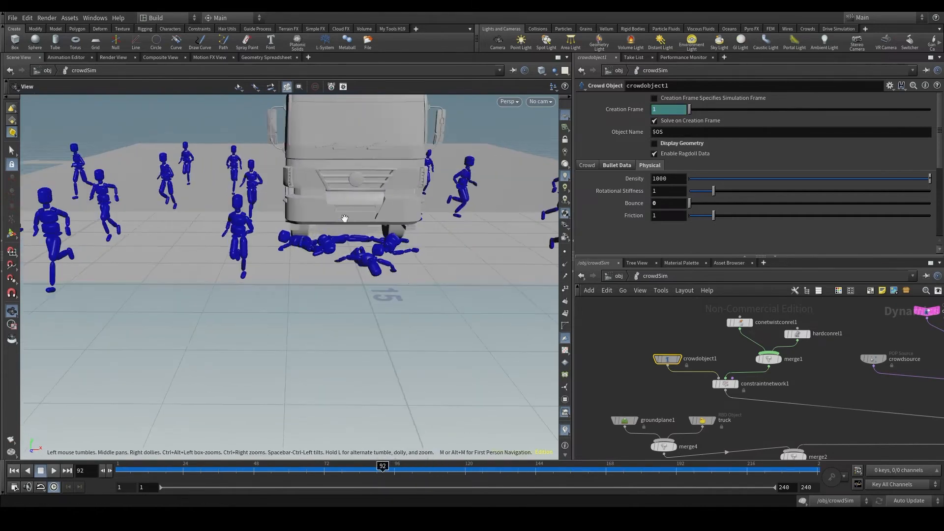
pyautogui.moveTo(421, 220); pyautogui.dragTo(352, 265)
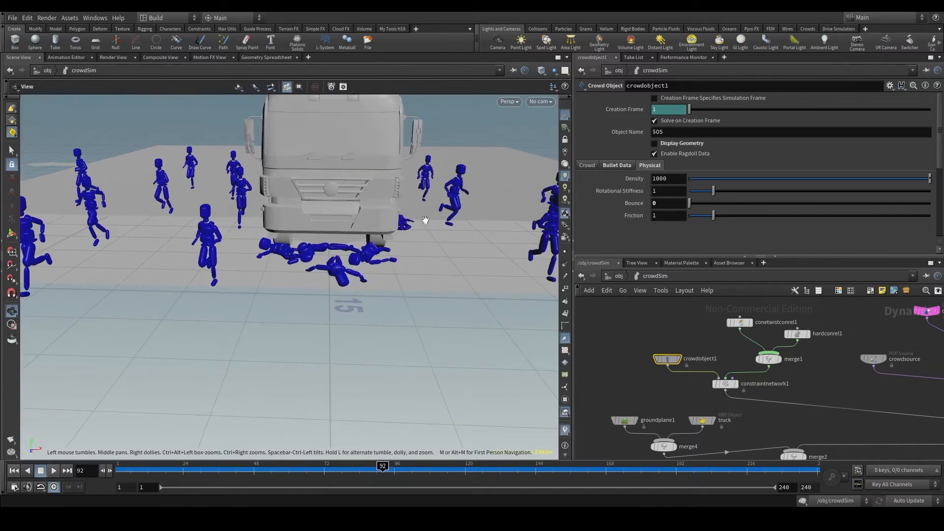
pyautogui.moveTo(269, 227); pyautogui.dragTo(275, 221)
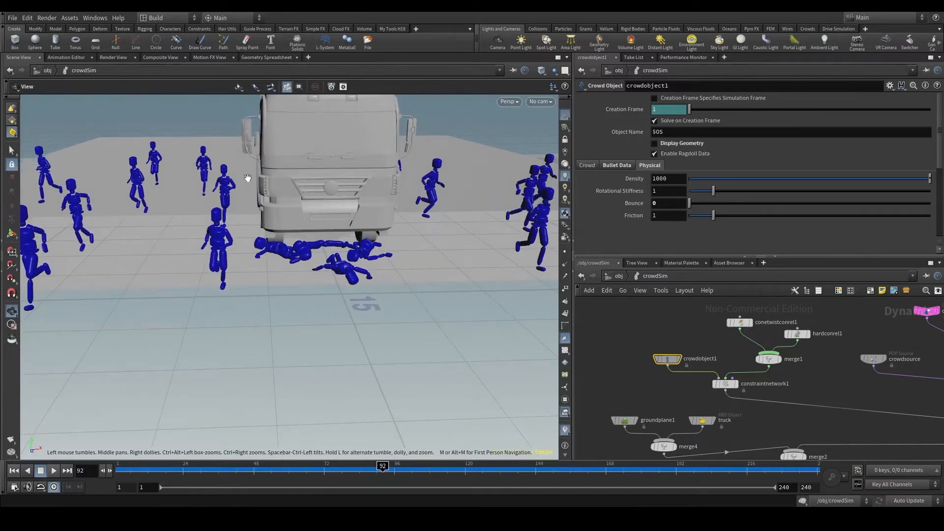
pyautogui.scroll(5, 264, 203)
pyautogui.scroll(-3, 256, 211)
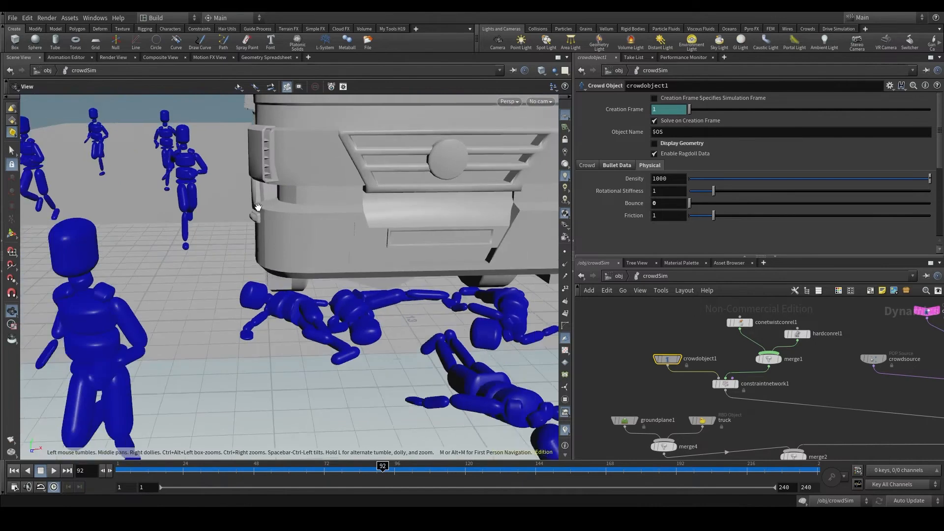
pyautogui.click(52, 471)
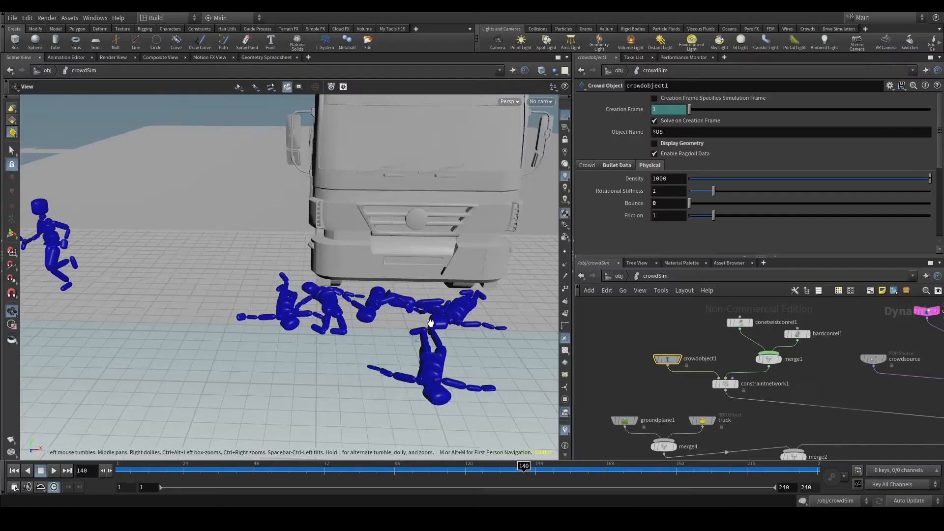
pyautogui.moveTo(429, 323); pyautogui.dragTo(345, 320)
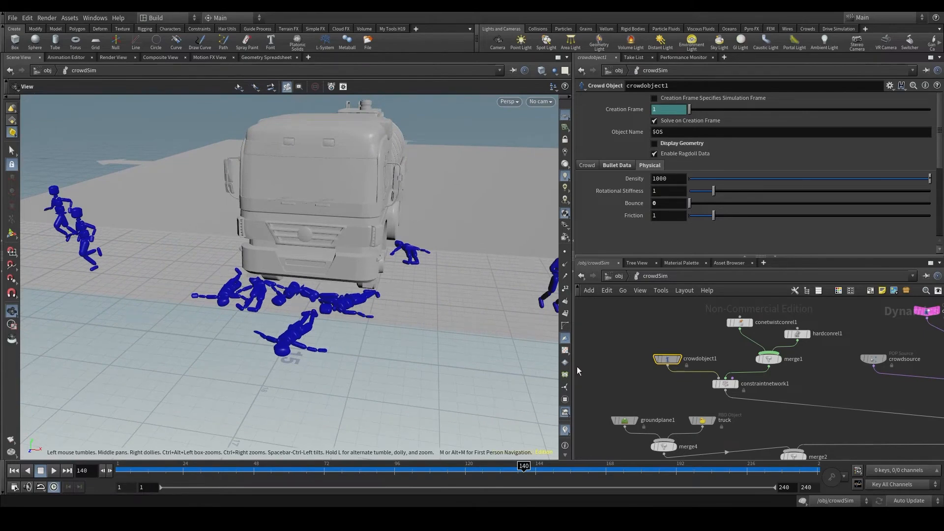
# Step: Set the Sleeping Time of the bulletrbdsolver1 node to 0.1
pyautogui.scroll(-3, 786, 413)
pyautogui.scroll(-2, 787, 410)
pyautogui.moveTo(787, 410); pyautogui.dragTo(596, 397, button='middle')
pyautogui.scroll(6, 714, 390)
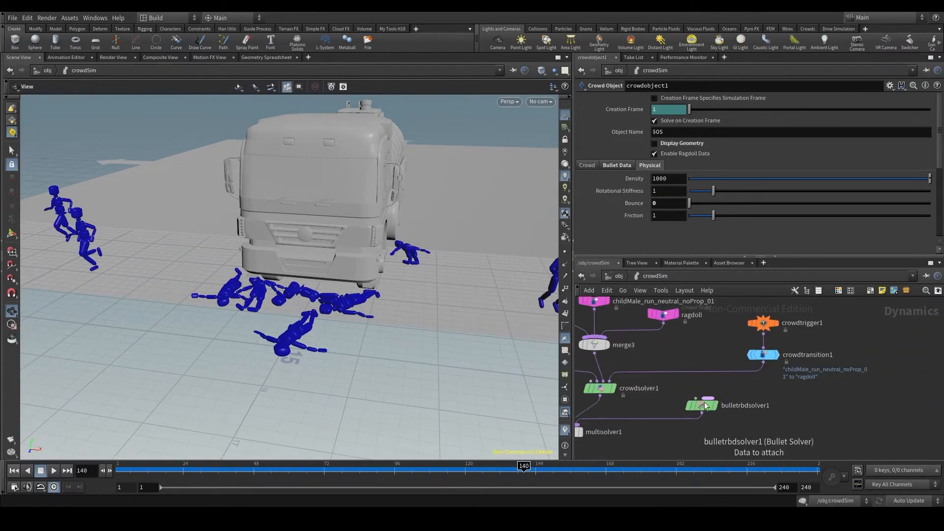
pyautogui.click(702, 408)
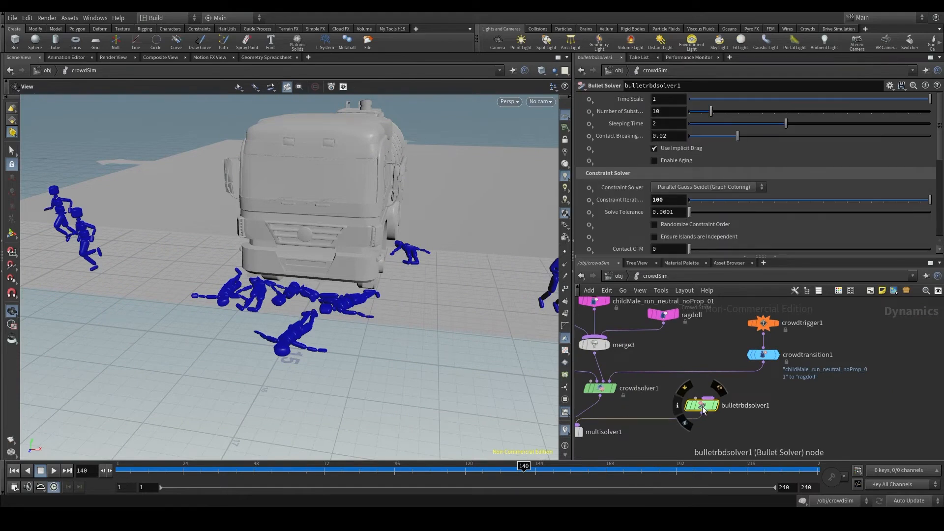
pyautogui.moveTo(618, 124)
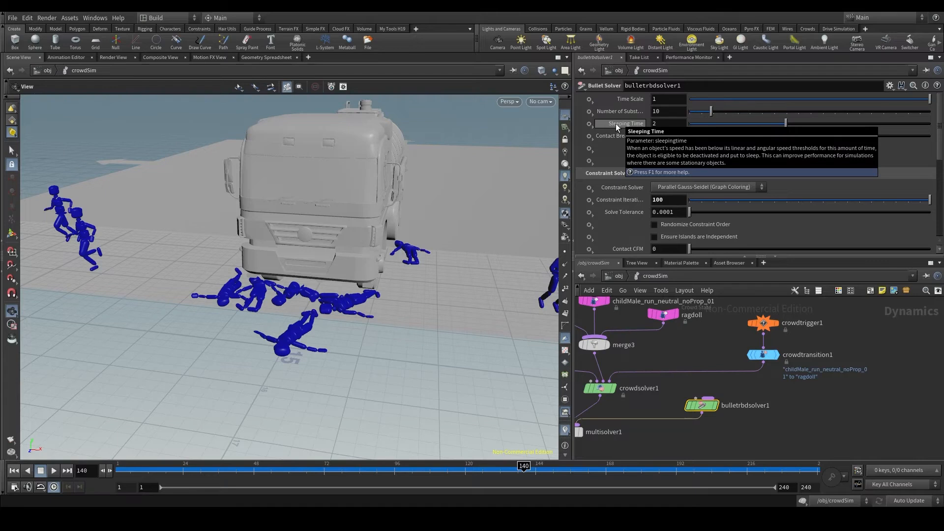
pyautogui.click(654, 123)
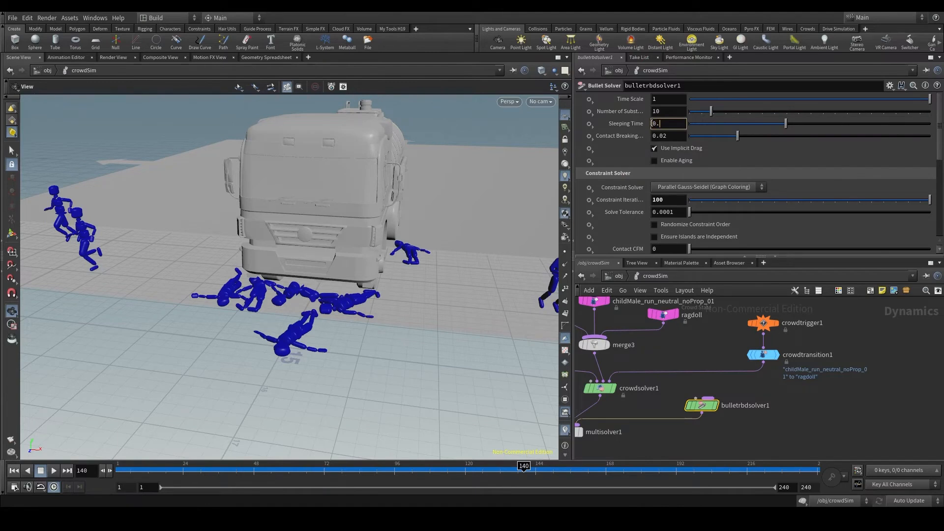
pyautogui.press('Return')
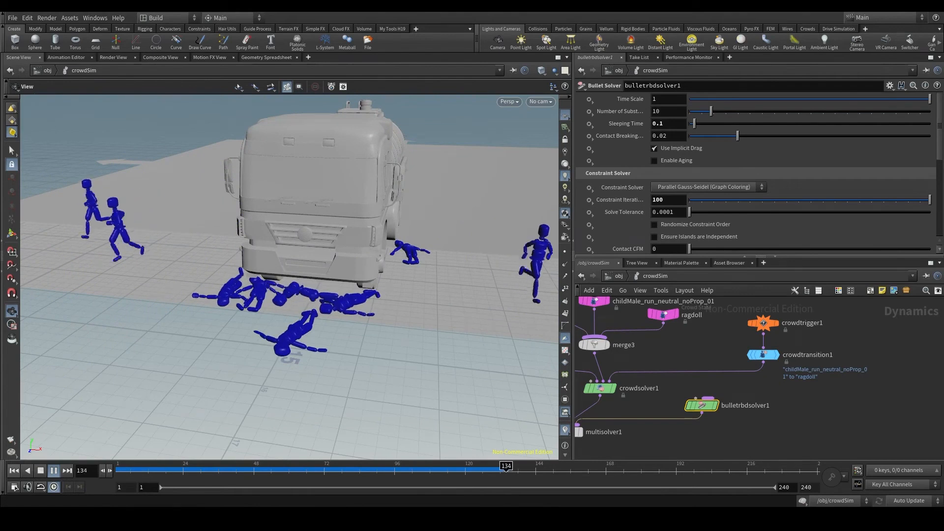
# Step: Scrub the resimulated frames between about 129 and 145 and examine when the fallen ragdolls deactivate
pyautogui.moveTo(384, 471); pyautogui.dragTo(491, 468)
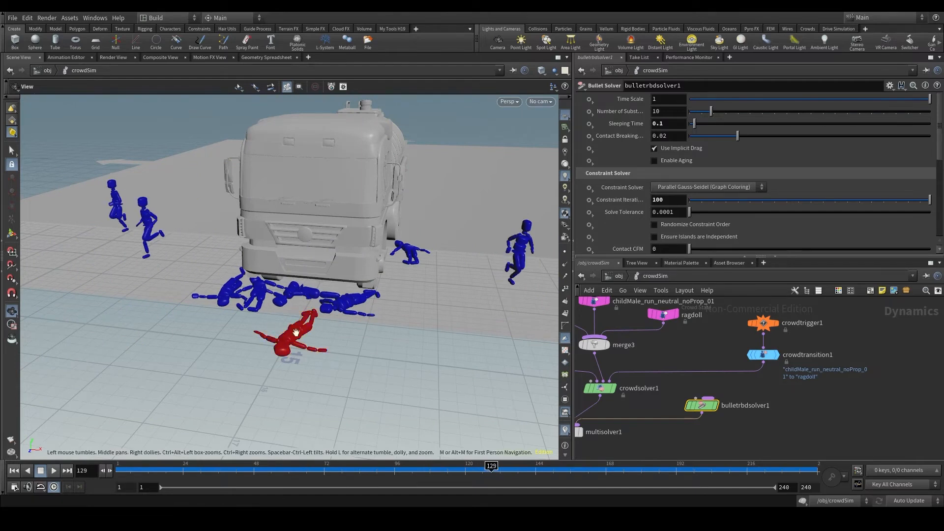
pyautogui.moveTo(491, 469); pyautogui.dragTo(486, 466)
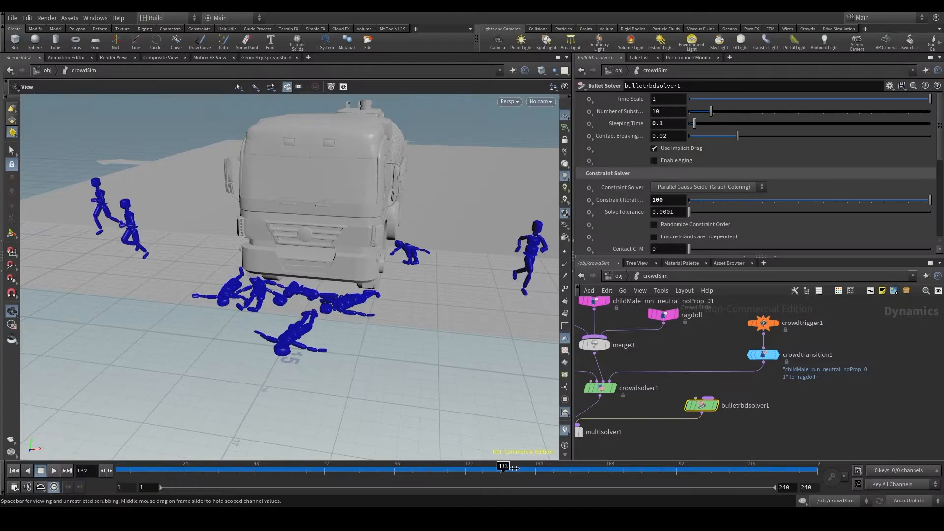
pyautogui.scroll(10, 294, 280)
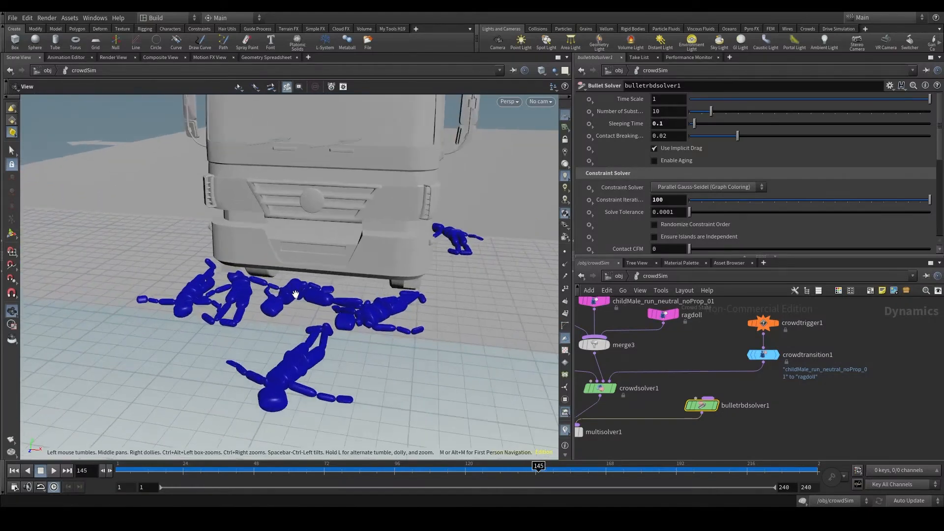
# Step: Play the simulation up to frame 190 and set the Constraint Iterations of bulletrbdsolver1 to 1000
pyautogui.click(50, 471)
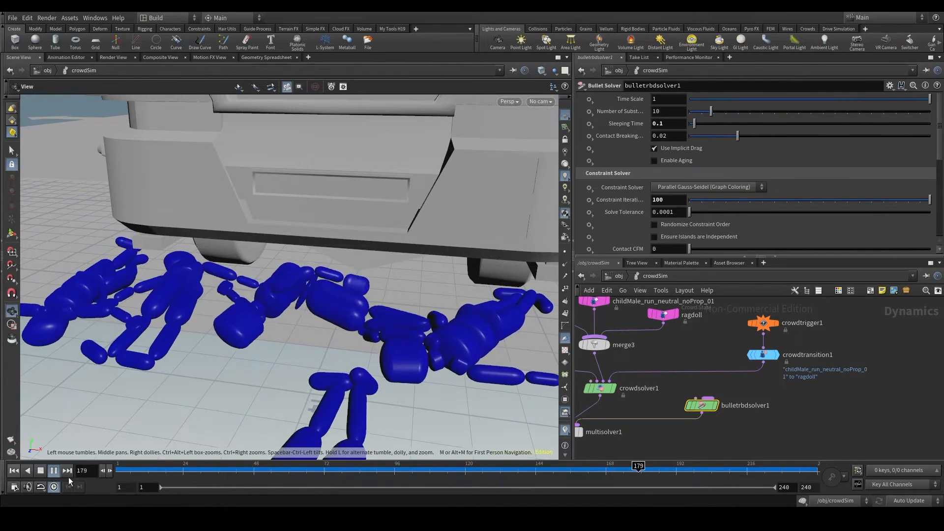
pyautogui.click(53, 470)
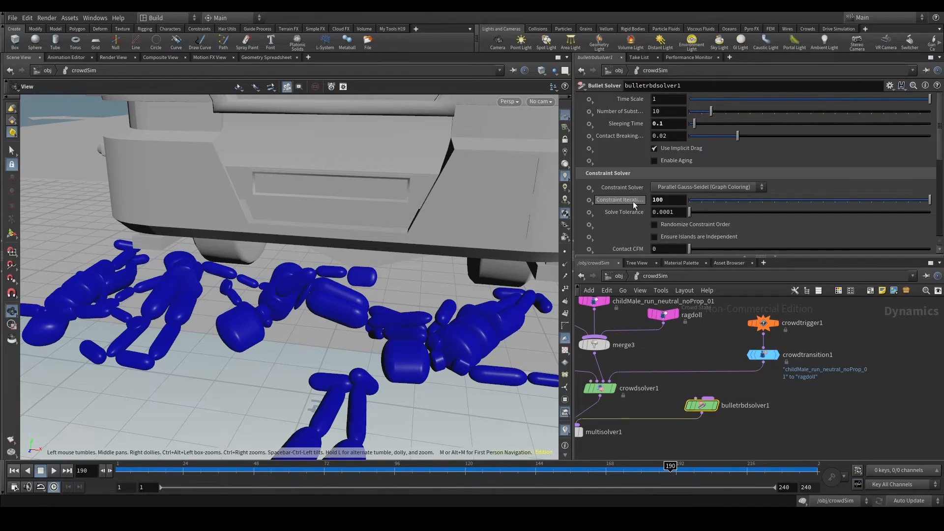
pyautogui.click(675, 200)
pyautogui.press('Return')
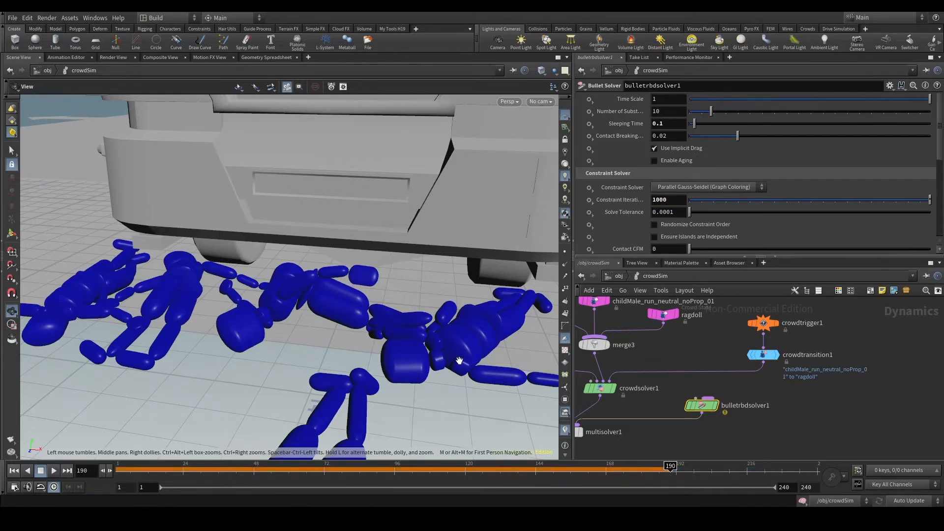
# Step: Rerun the simulation with the whole truck in view and examine the fallen ragdolls up to frame 211
pyautogui.scroll(-5, 422, 262)
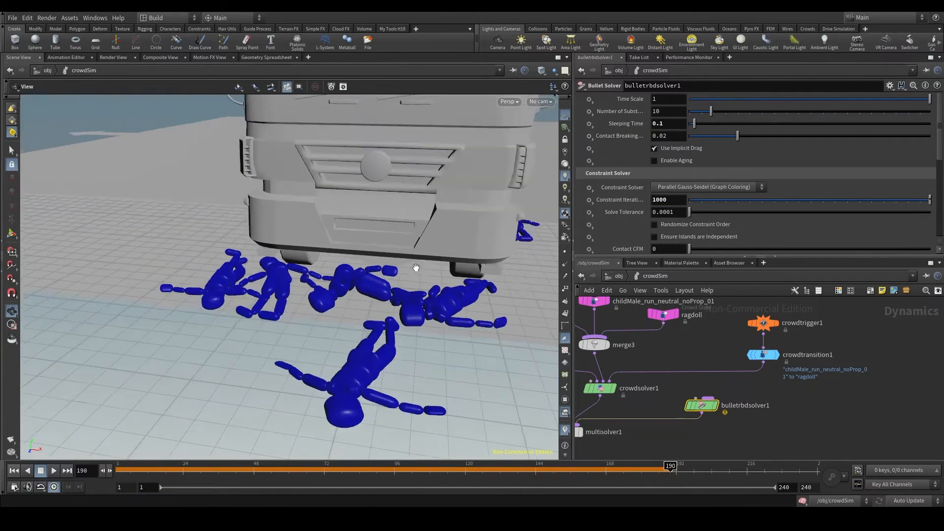
pyautogui.scroll(-3, 422, 259)
pyautogui.moveTo(422, 259); pyautogui.dragTo(346, 285, button='middle')
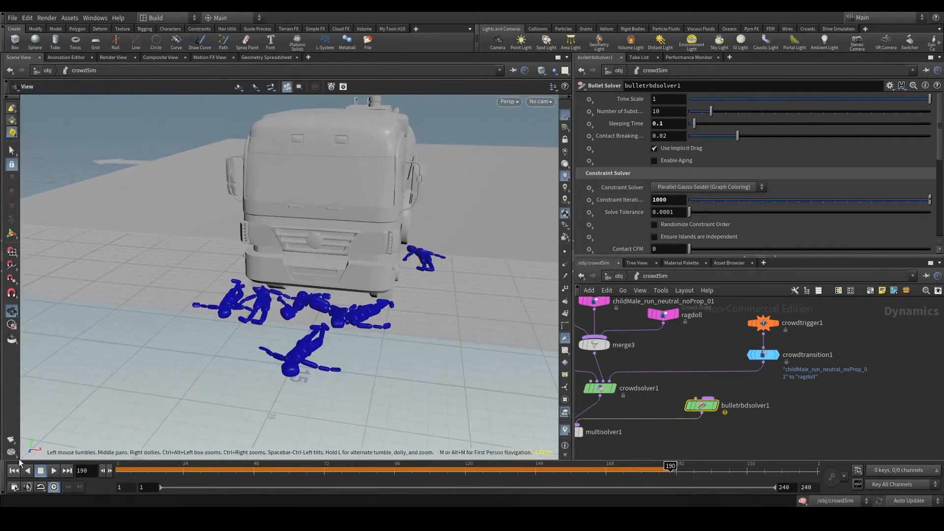
pyautogui.click(52, 471)
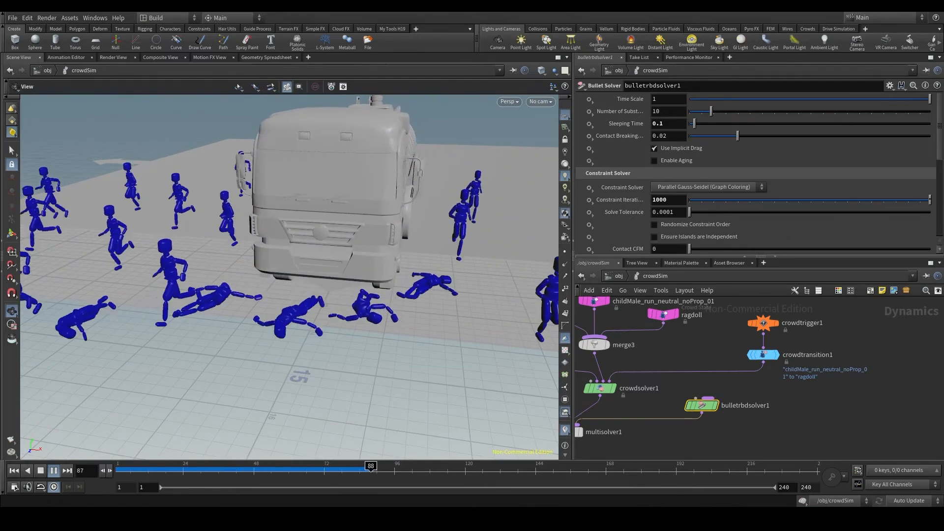
pyautogui.moveTo(362, 468); pyautogui.dragTo(732, 471)
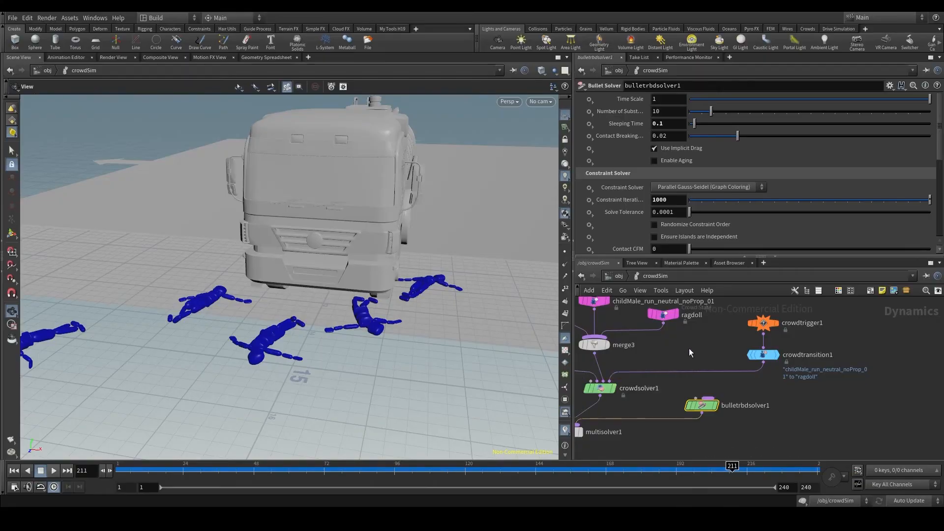
# Step: Show the Bullet data of crowdobject1 and examine its Linear and Angular Threshold settings for sleeping
pyautogui.scroll(-3, 689, 348)
pyautogui.scroll(3, 844, 343)
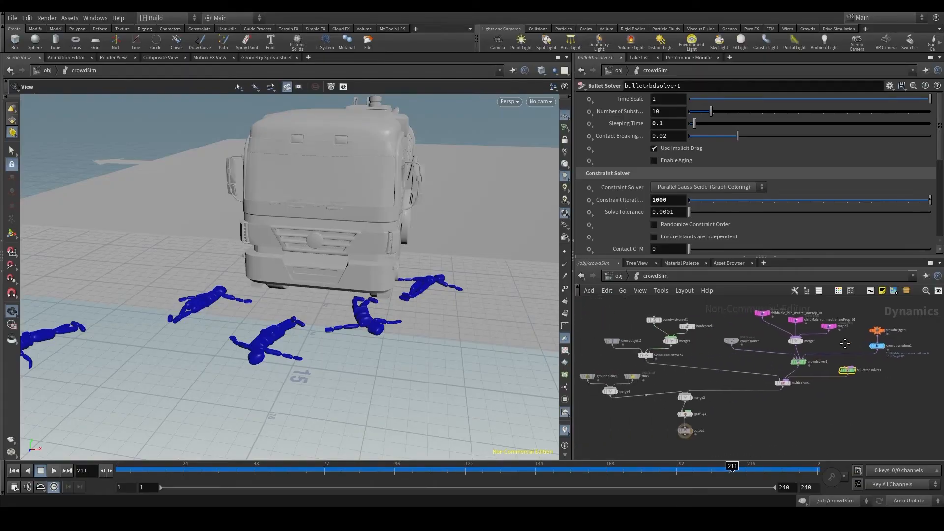
pyautogui.scroll(4, 694, 353)
pyautogui.click(687, 349)
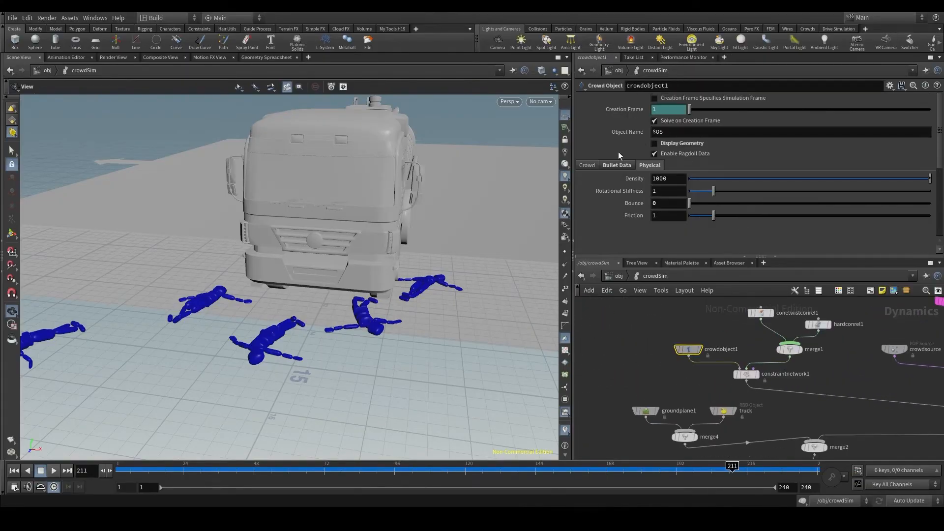
pyautogui.click(614, 164)
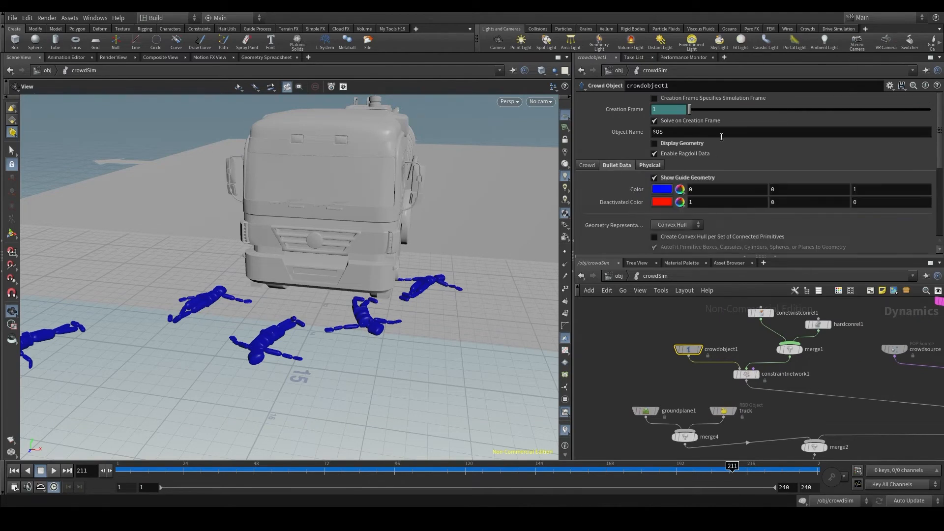
pyautogui.scroll(-2, 868, 155)
pyautogui.scroll(-3, 868, 155)
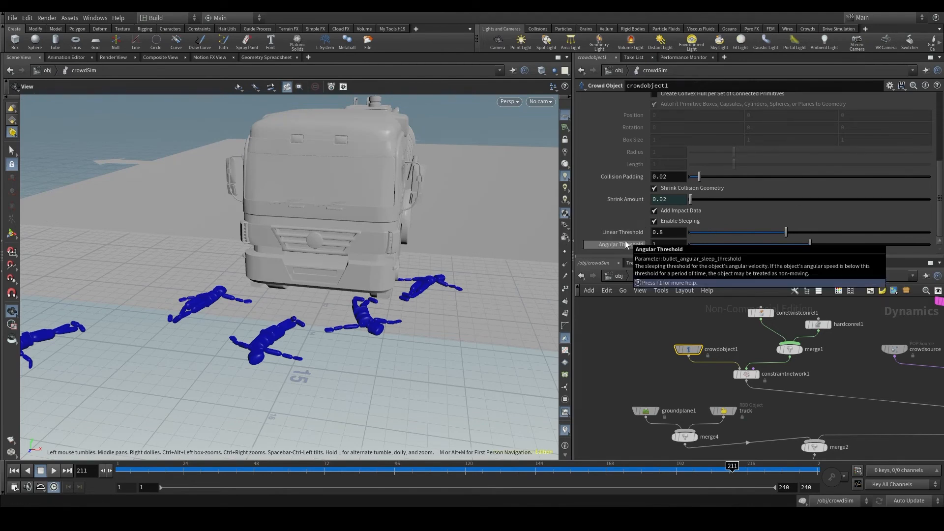
pyautogui.moveTo(668, 231); pyautogui.dragTo(636, 246)
# Step: Select bulletrbdsolver1 and examine its Sleeping Time setting
pyautogui.scroll(-5, 842, 372)
pyautogui.moveTo(843, 372); pyautogui.dragTo(575, 376, button='middle')
pyautogui.scroll(5, 664, 386)
pyautogui.click(690, 380)
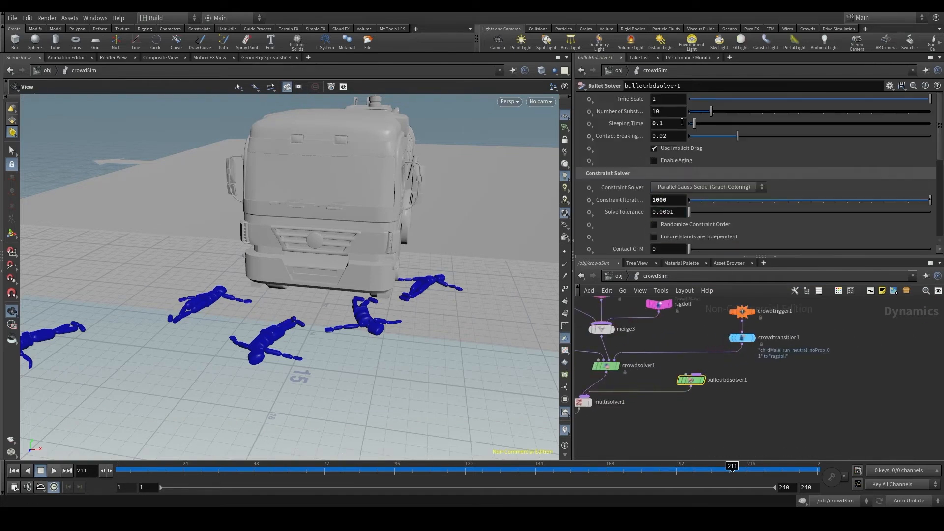
pyautogui.moveTo(682, 122); pyautogui.dragTo(629, 127)
# Step: Review the Linear and Angular Threshold of crowdobject1 against the Sleeping Time of bulletrbdsolver1
pyautogui.moveTo(654, 406); pyautogui.dragTo(942, 404, button='middle')
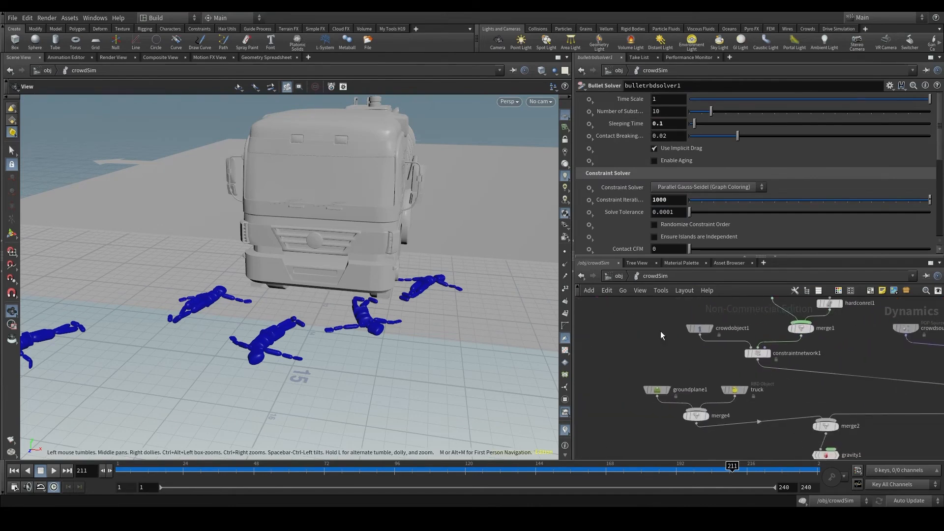
pyautogui.click(701, 327)
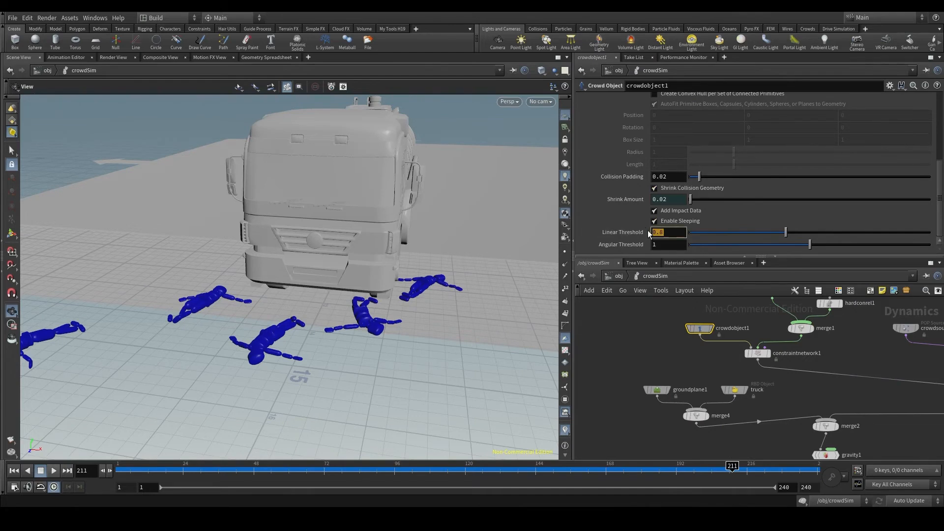
pyautogui.click(674, 247)
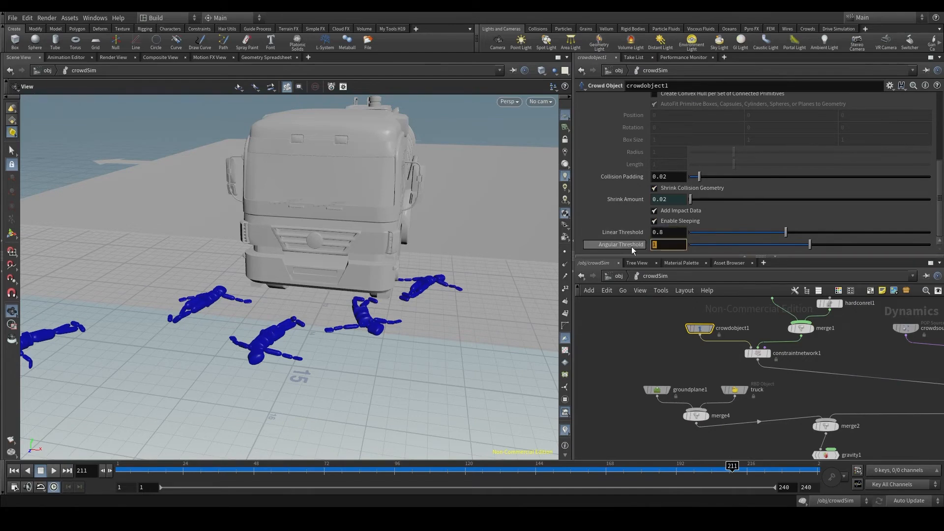
pyautogui.scroll(-3, 845, 352)
pyautogui.moveTo(848, 352); pyautogui.dragTo(620, 355, button='middle')
pyautogui.scroll(1, 765, 369)
pyautogui.click(767, 370)
pyautogui.click(672, 125)
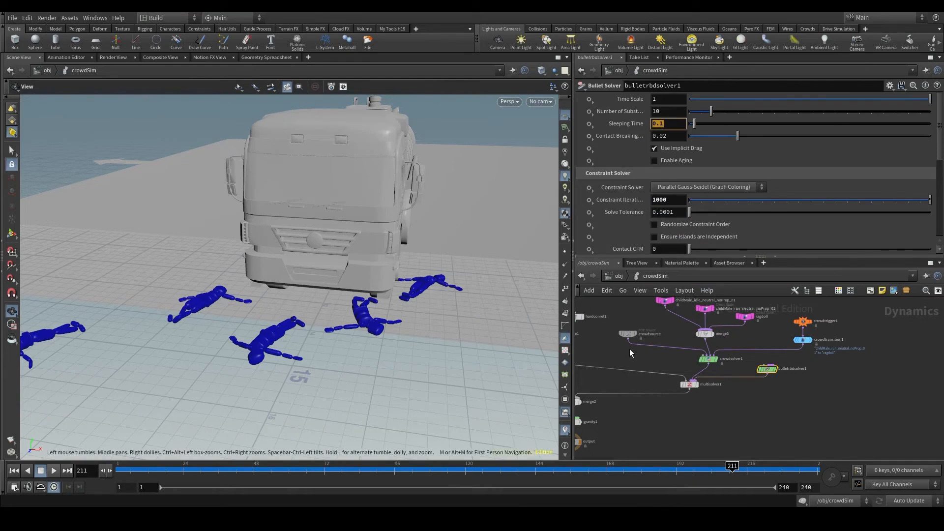
# Step: Frame the entire crowdSim network and select the crowdobject1 node to show its sleeping parameters
pyautogui.press('h')
pyautogui.scroll(3, 727, 364)
pyautogui.moveTo(718, 368); pyautogui.dragTo(729, 365, button='middle')
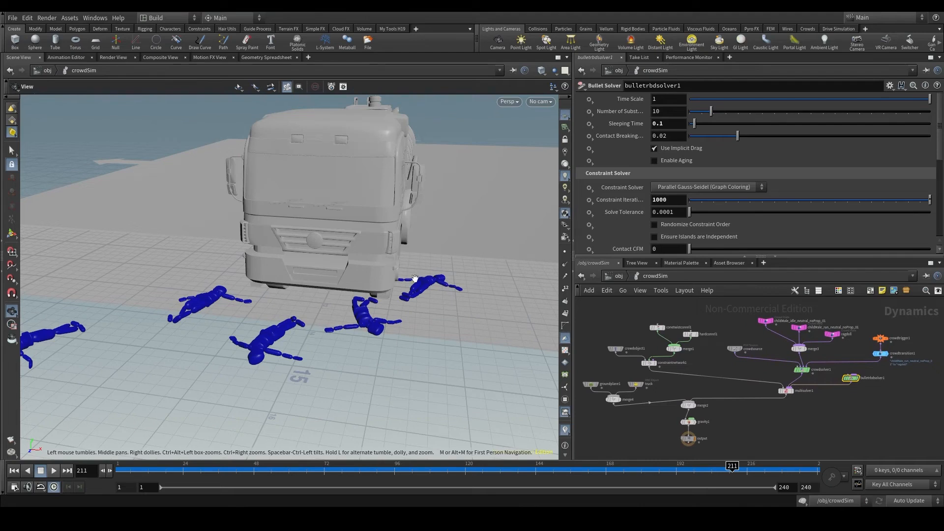
pyautogui.click(615, 348)
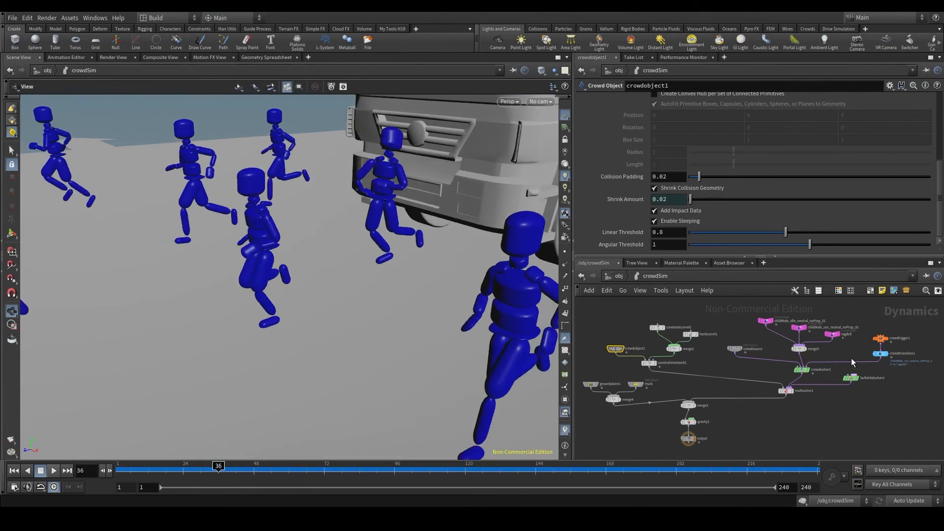
# Step: Step frame by frame between about 34 and 40 and examine how the running agents react to the truck's impact
pyautogui.press('Left')
pyautogui.press('Left')
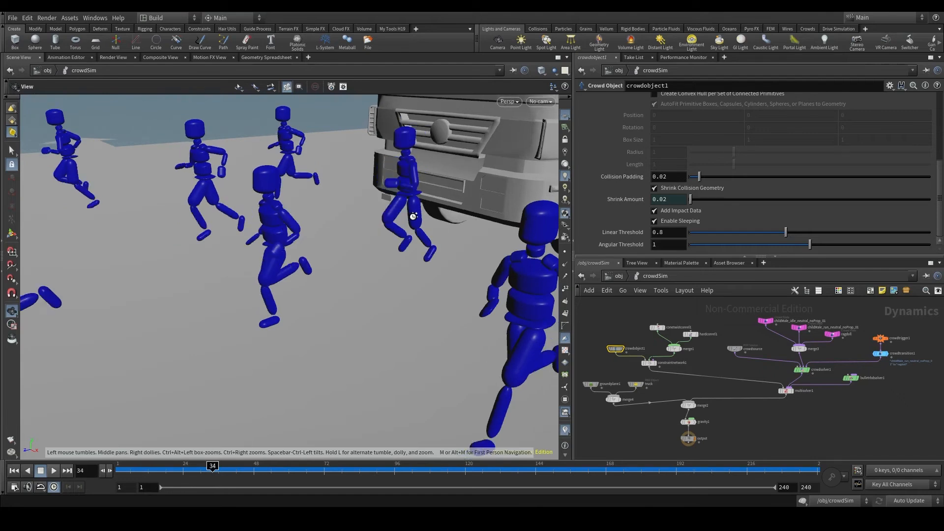
pyautogui.press('Right')
pyautogui.press('Right')
pyautogui.press('Right')
pyautogui.press('Right')
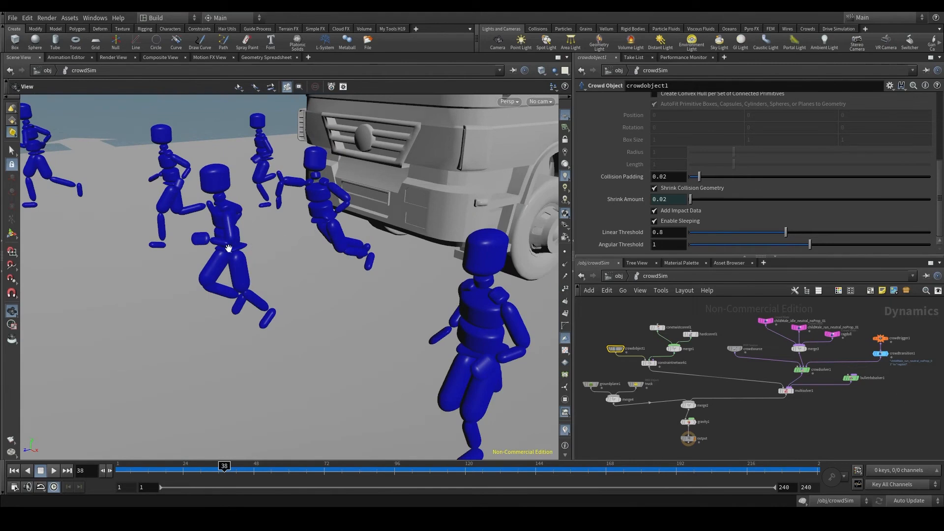
pyautogui.press('Right')
pyautogui.press('Right')
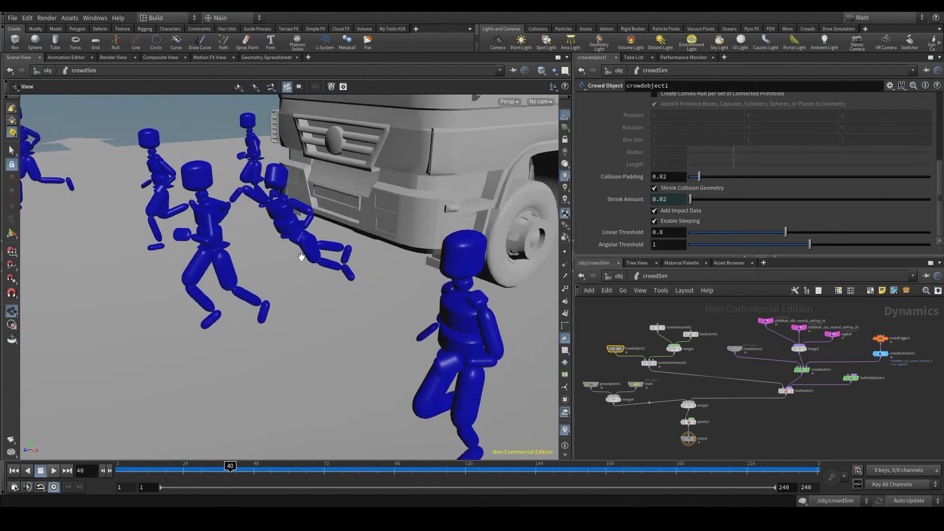
pyautogui.press('Left')
pyautogui.press('Left')
pyautogui.press('Left')
pyautogui.press('Left')
pyautogui.press('Right')
pyautogui.press('Right')
pyautogui.press('Right')
pyautogui.press('Right')
pyautogui.press('Right')
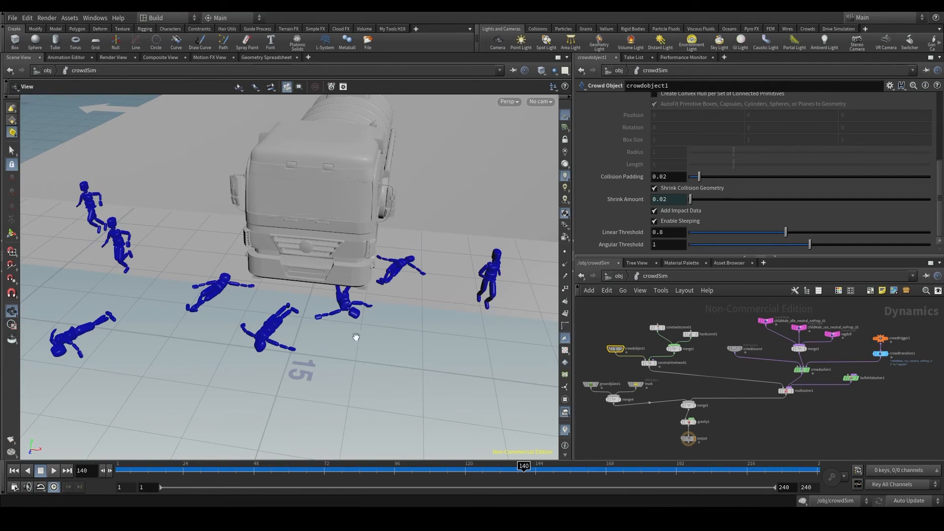
# Step: Examine the fallen ragdolls in front of the truck at frame 140 and review crowdobject1's Linear and Angular Threshold
pyautogui.scroll(10, 316, 323)
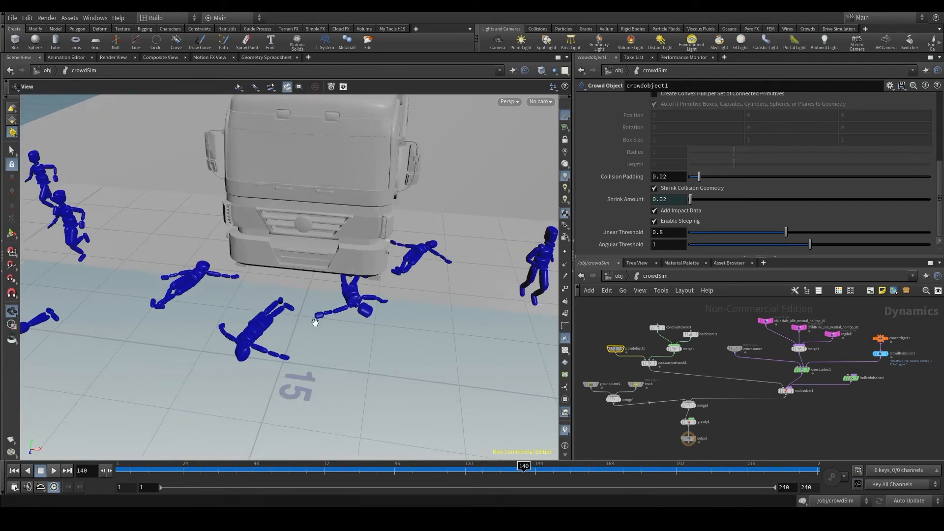
pyautogui.scroll(-10, 302, 323)
pyautogui.moveTo(305, 320); pyautogui.dragTo(470, 261)
pyautogui.scroll(-3, 374, 286)
pyautogui.scroll(-3, 375, 286)
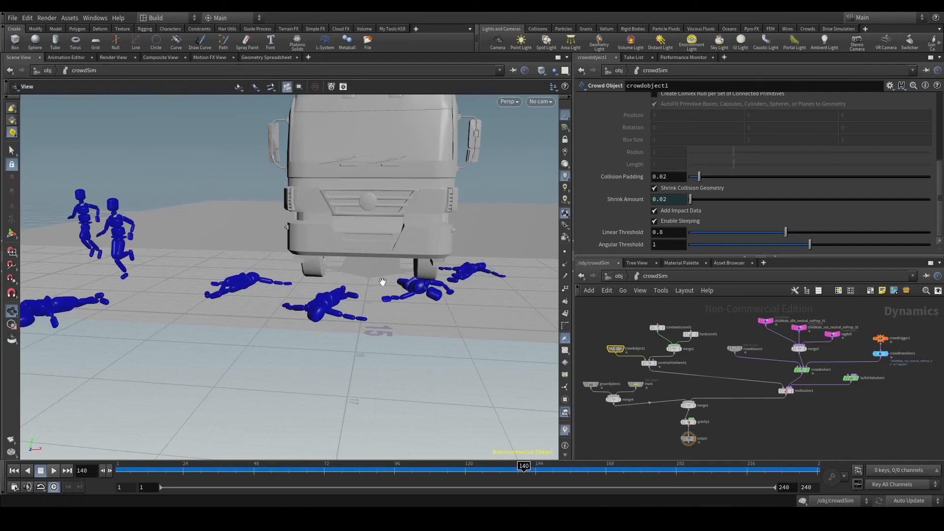
pyautogui.click(669, 233)
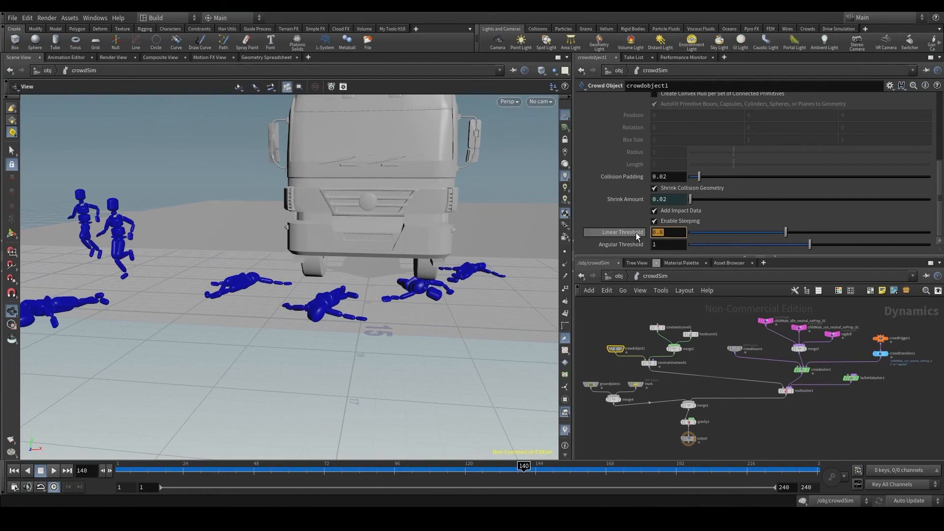
pyautogui.click(672, 244)
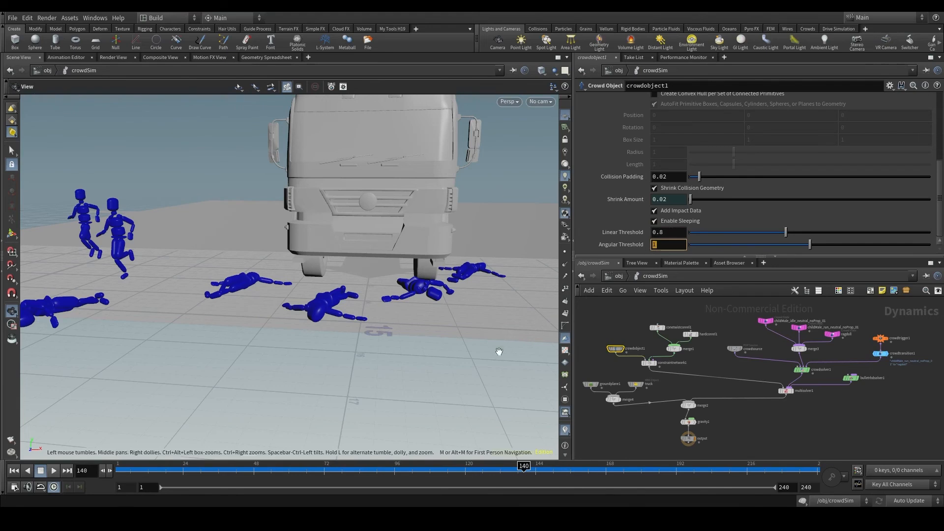
# Step: Scrub through frames 65, 77 and 95 and examine the ragdolls lying around the truck from the front and side
pyautogui.moveTo(260, 470); pyautogui.dragTo(307, 470)
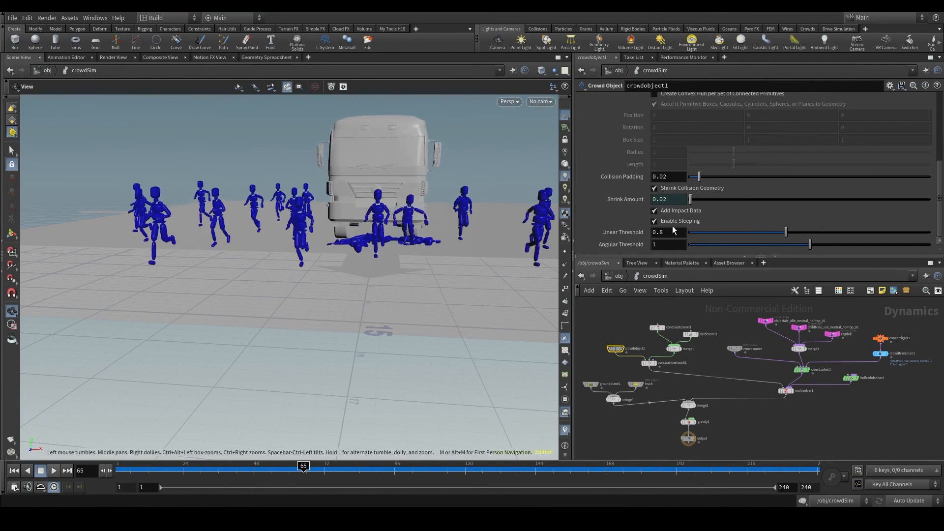
pyautogui.moveTo(413, 218); pyautogui.dragTo(383, 214)
pyautogui.moveTo(405, 208); pyautogui.dragTo(417, 217, button='right')
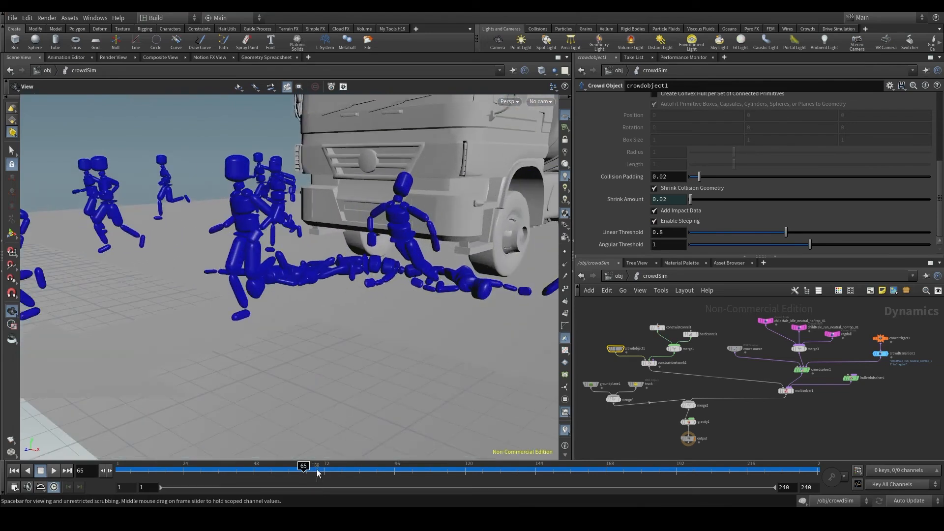
pyautogui.moveTo(306, 468); pyautogui.dragTo(339, 468)
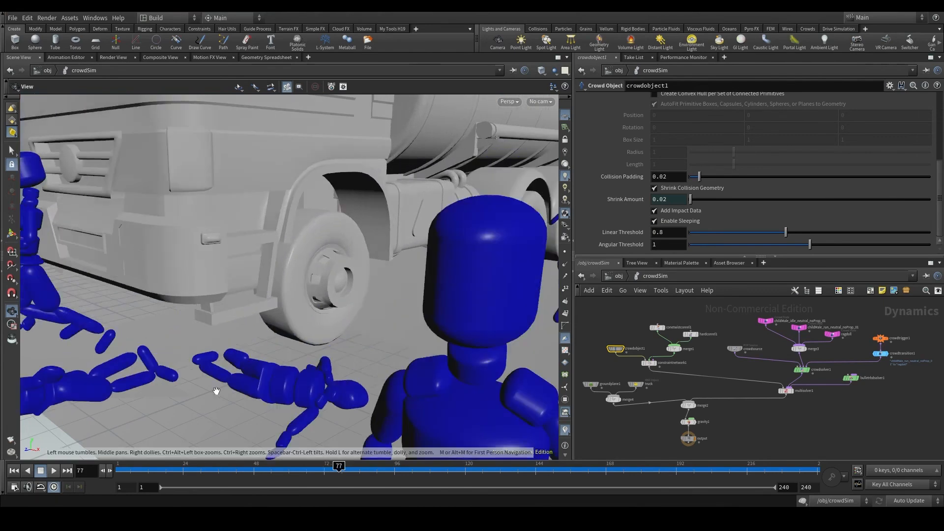
pyautogui.moveTo(215, 390); pyautogui.dragTo(485, 334)
pyautogui.moveTo(485, 334); pyautogui.dragTo(551, 305, button='middle')
pyautogui.moveTo(394, 341); pyautogui.dragTo(395, 417, button='right')
pyautogui.moveTo(340, 466); pyautogui.dragTo(392, 470)
pyautogui.moveTo(376, 367); pyautogui.dragTo(365, 323, button='middle')
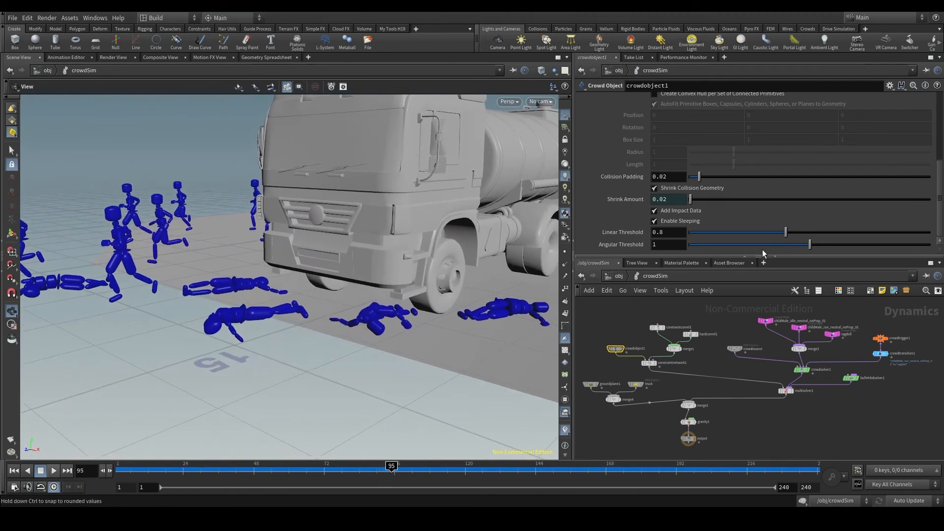
# Step: Set the Angular Threshold of crowdobject1 to 5
pyautogui.moveTo(660, 245); pyautogui.dragTo(593, 242)
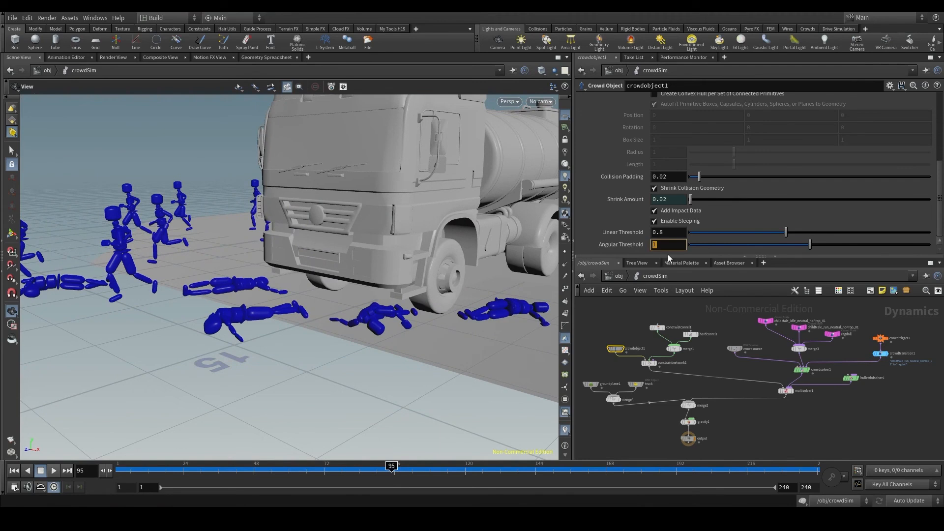
pyautogui.write('5')
pyautogui.press('Return')
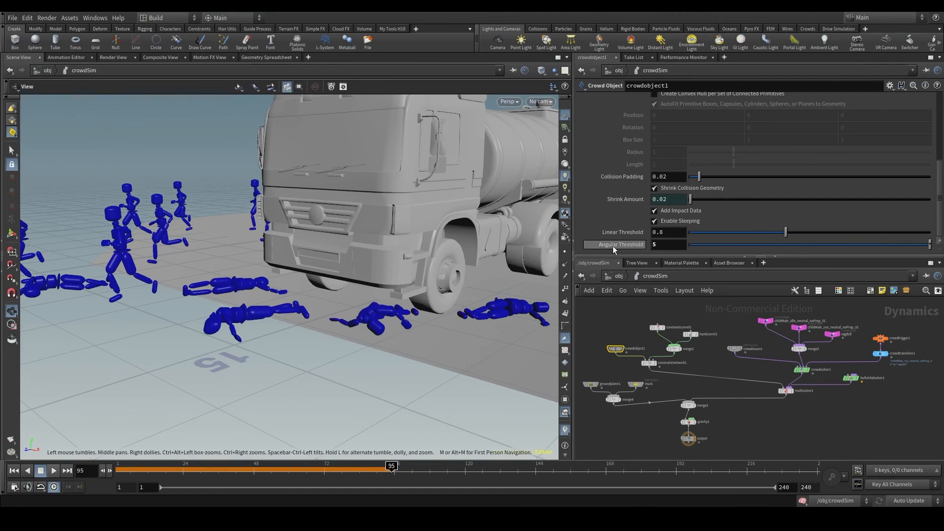
# Step: Select bulletrbdsolver1, save the scene, and replay the simulation from the first frame with a wide elevated view of truck and crowd
pyautogui.click(855, 381)
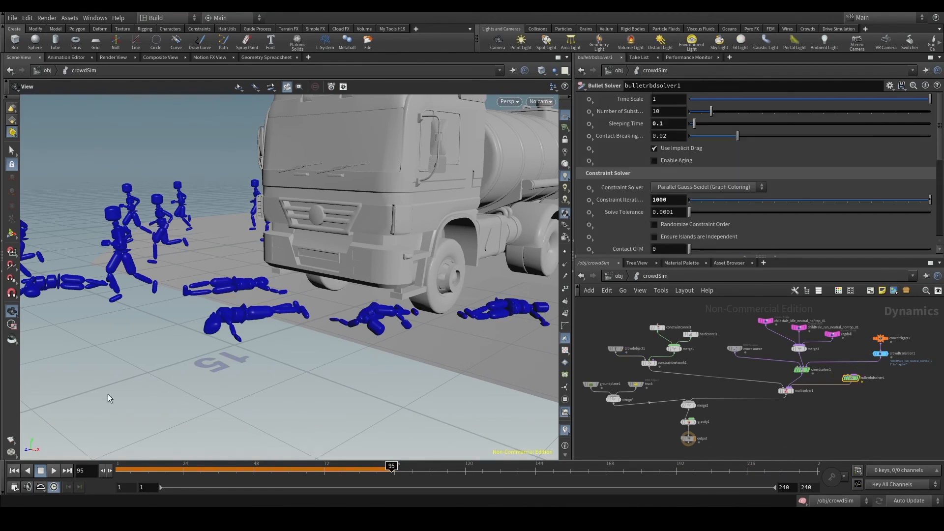
pyautogui.hotkey('ctrl', 's')
pyautogui.hotkey('ctrl', 'Up')
pyautogui.scroll(-5, 412, 253)
pyautogui.moveTo(412, 253); pyautogui.dragTo(495, 400)
pyautogui.press('Up')
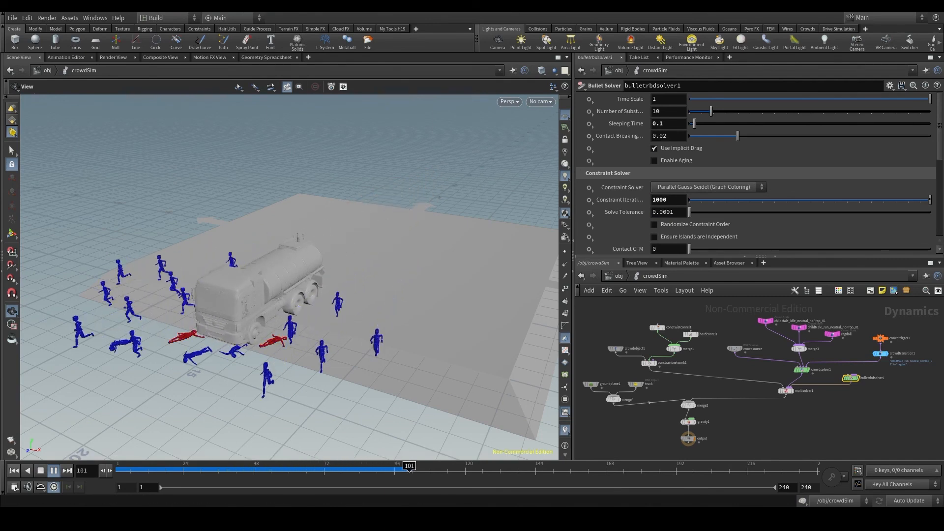
# Step: Scrub back to frame 34 and examine the running crowd ahead of the truck
pyautogui.moveTo(381, 471); pyautogui.dragTo(213, 471)
pyautogui.moveTo(354, 302); pyautogui.dragTo(292, 295, button='right')
pyautogui.moveTo(292, 295); pyautogui.dragTo(213, 395)
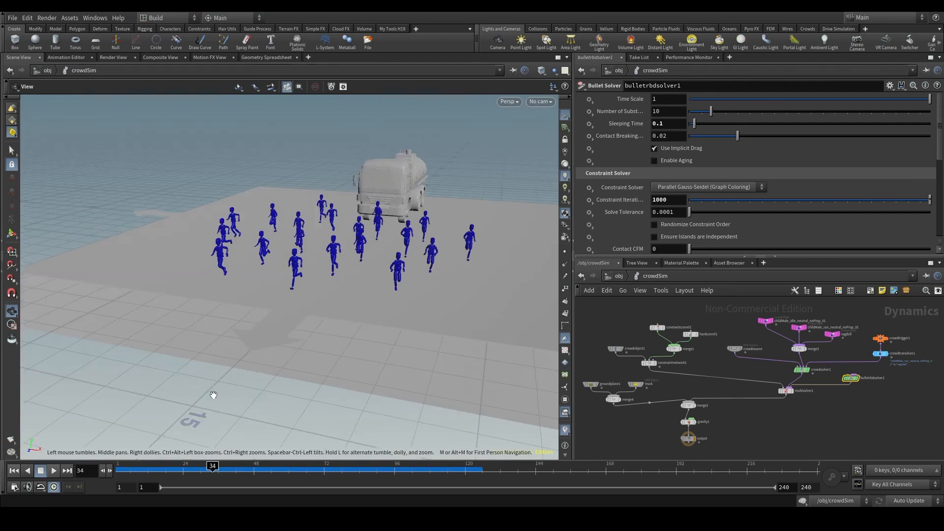
# Step: Scrub forward to frame 126 and examine the fallen ragdolls in front of the truck
pyautogui.click(325, 470)
pyautogui.moveTo(326, 468); pyautogui.dragTo(402, 469)
pyautogui.moveTo(233, 371); pyautogui.dragTo(300, 337, button='middle')
pyautogui.moveTo(403, 469); pyautogui.dragTo(482, 469)
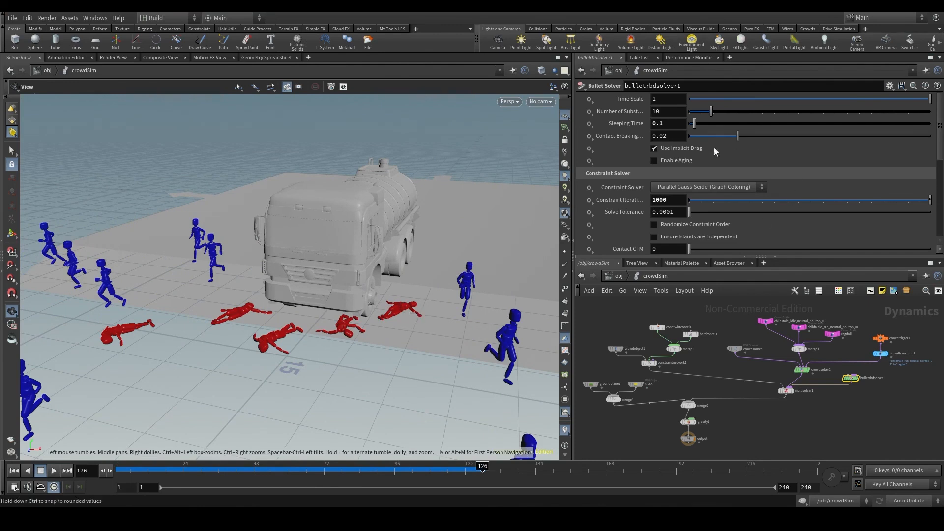
# Step: Hide crowdobject1's guide geometry, return to the first frame, and turn on its Display Geometry
pyautogui.click(618, 351)
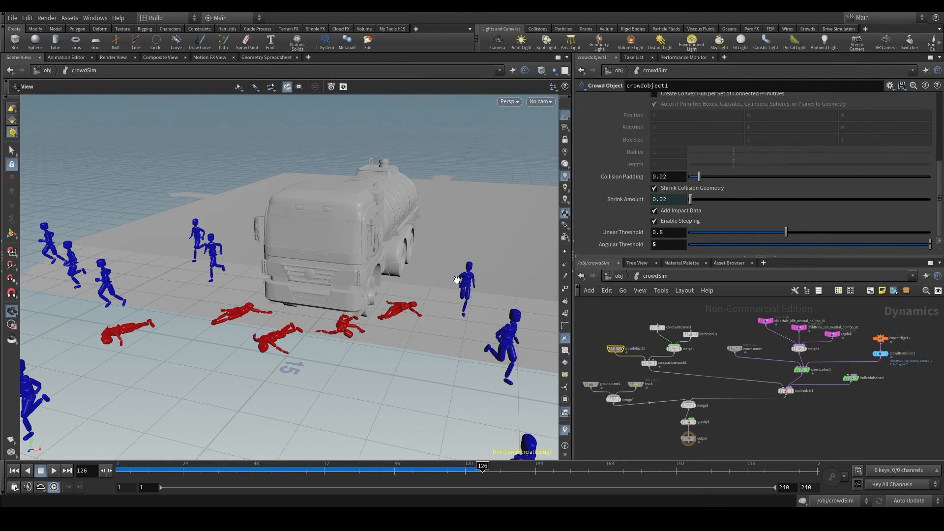
pyautogui.scroll(5, 654, 188)
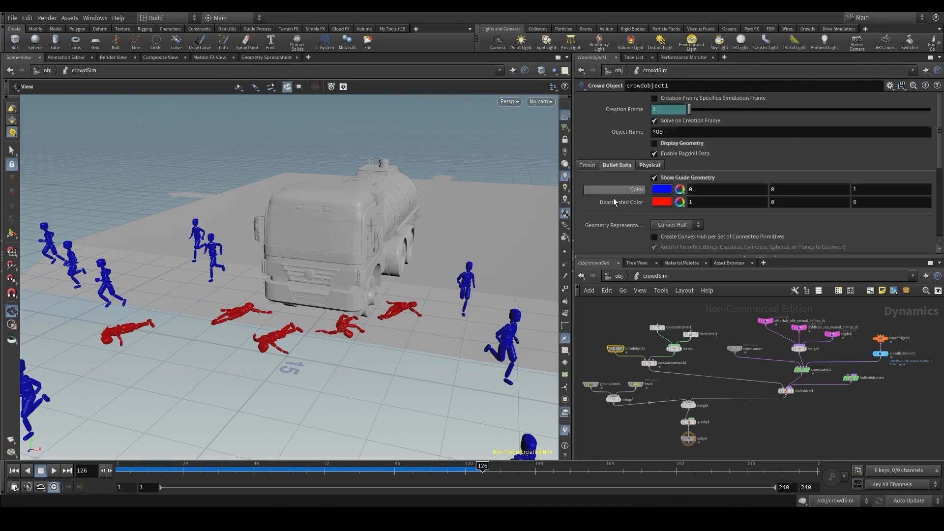
pyautogui.click(671, 178)
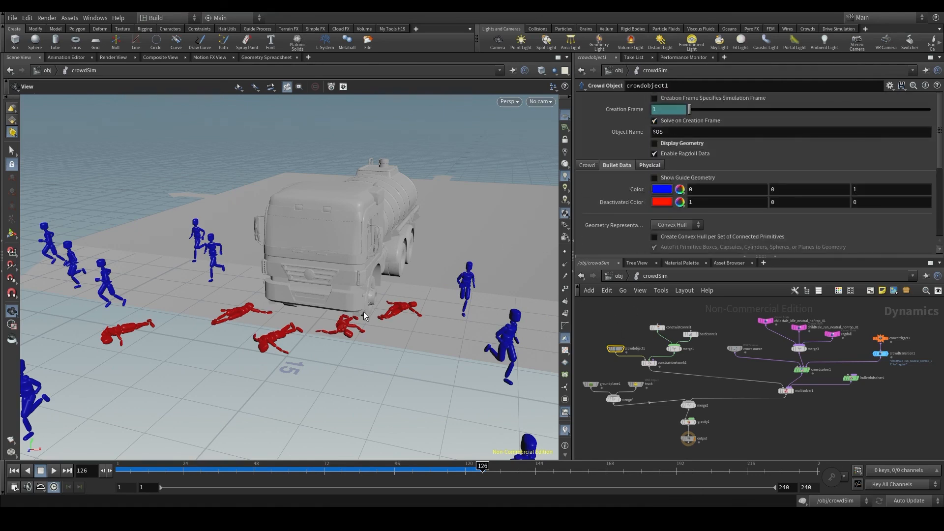
pyautogui.hotkey('ctrl', 'Up')
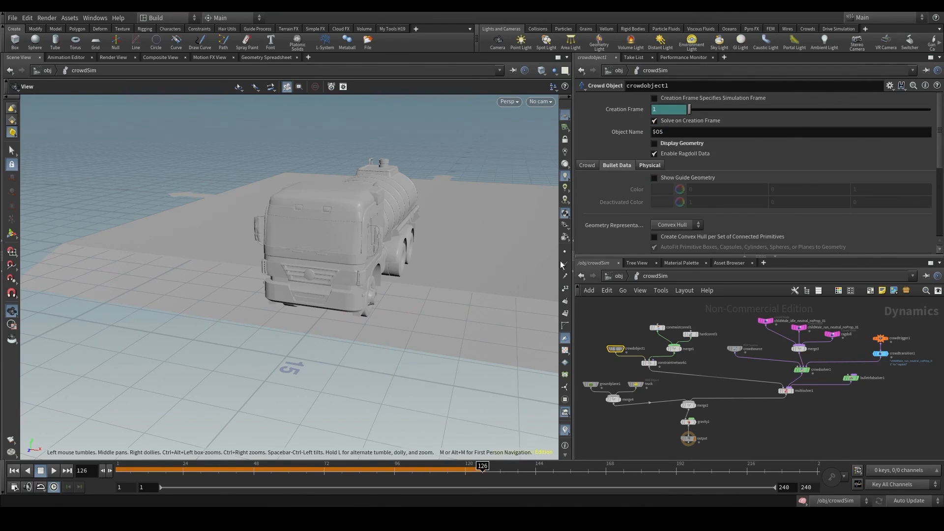
pyautogui.click(677, 143)
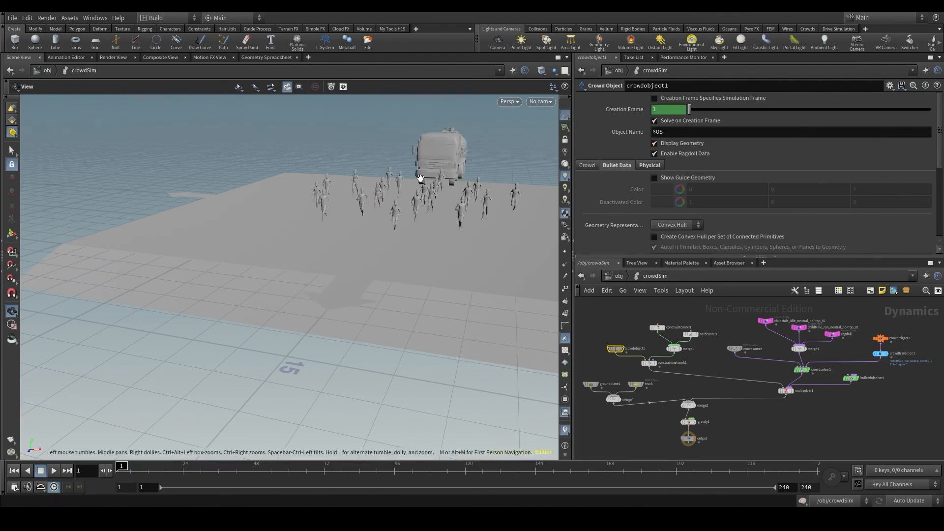
# Step: Play the simulation from the first frame and examine the character meshes as the truck hits the crowd
pyautogui.moveTo(454, 187); pyautogui.dragTo(413, 208, button='right')
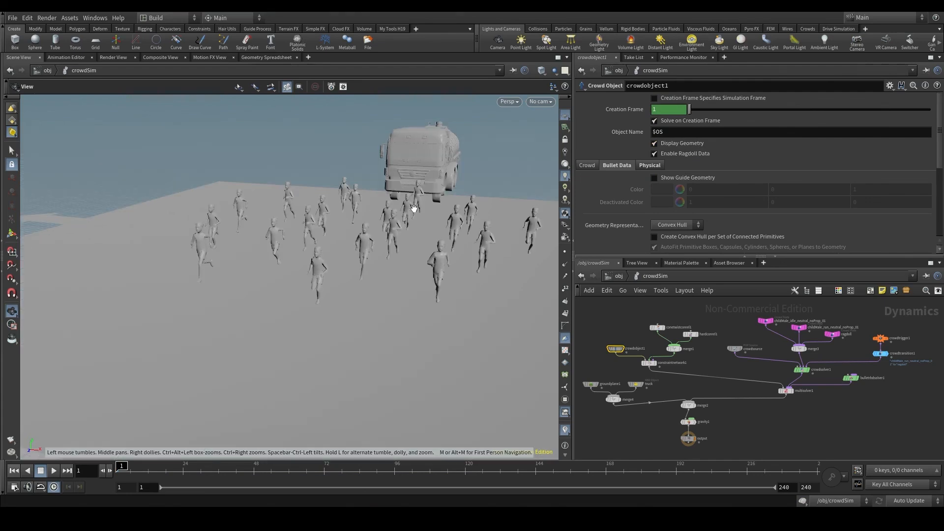
pyautogui.moveTo(374, 219); pyautogui.dragTo(381, 220)
pyautogui.scroll(-3, 384, 221)
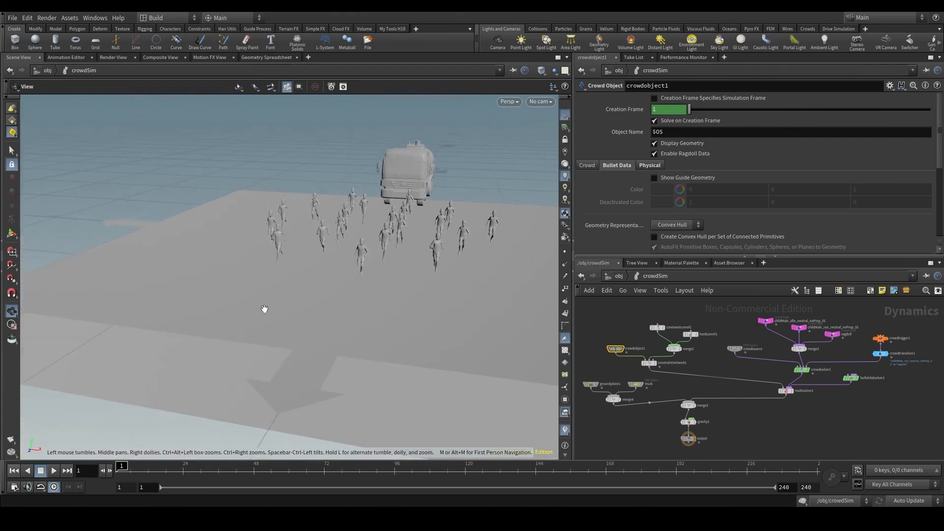
pyautogui.click(54, 471)
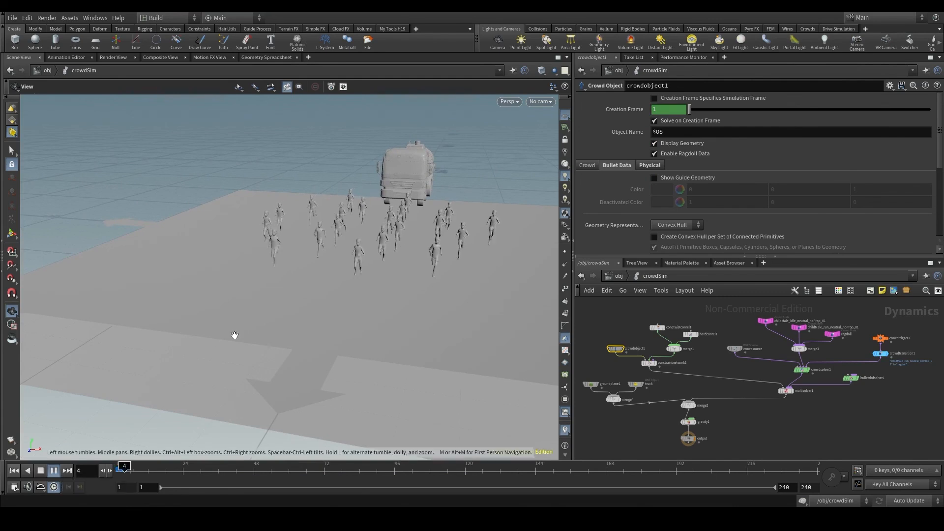
pyautogui.moveTo(346, 362); pyautogui.dragTo(355, 307)
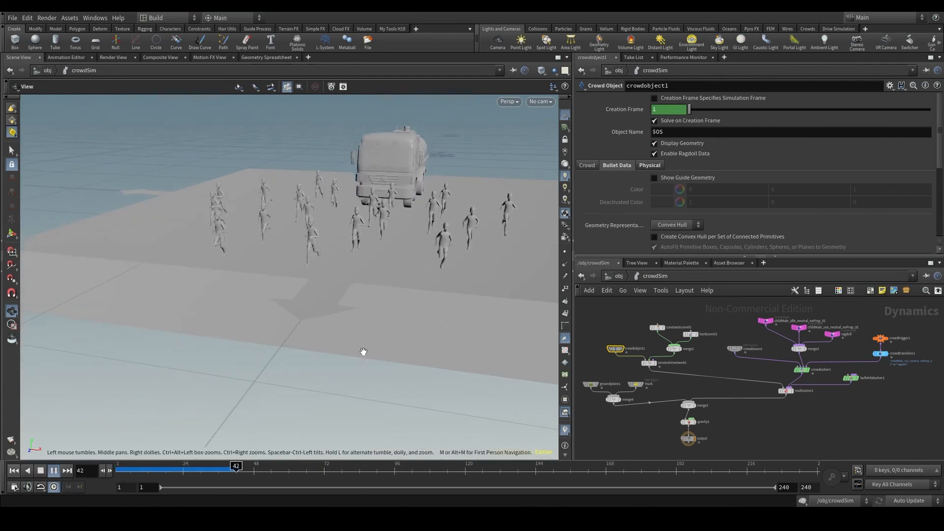
pyautogui.moveTo(362, 352); pyautogui.dragTo(357, 372, button='middle')
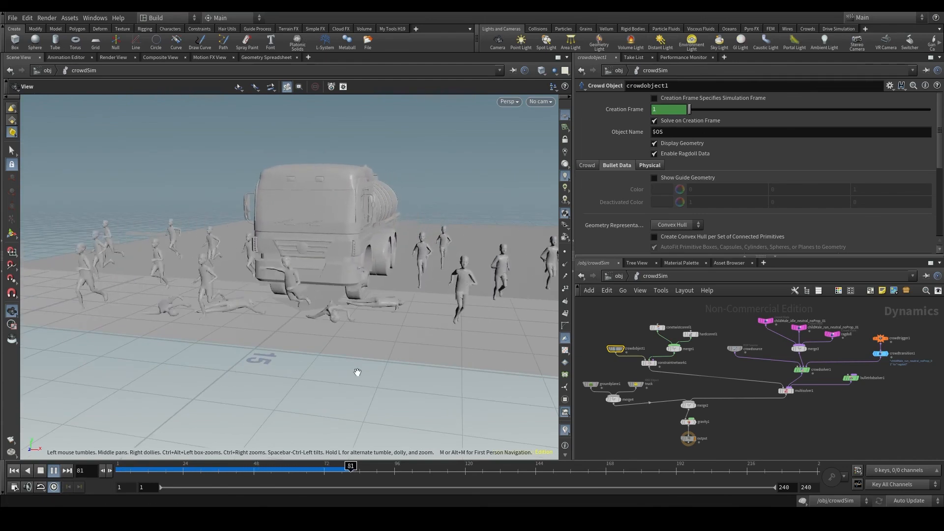